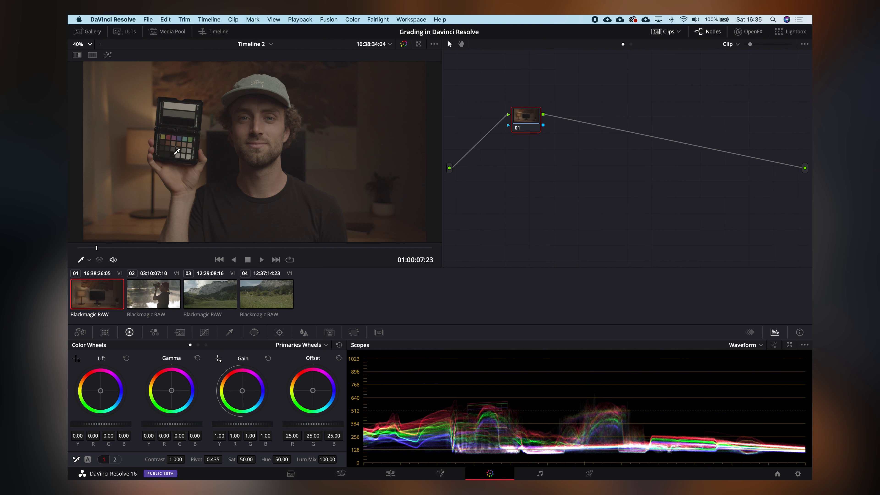
- Turn on the Color Chart overlay and place its four corners roughly over the lower patch grid of the held color checker
{"action": "left_click", "coordinate": [89, 260]}
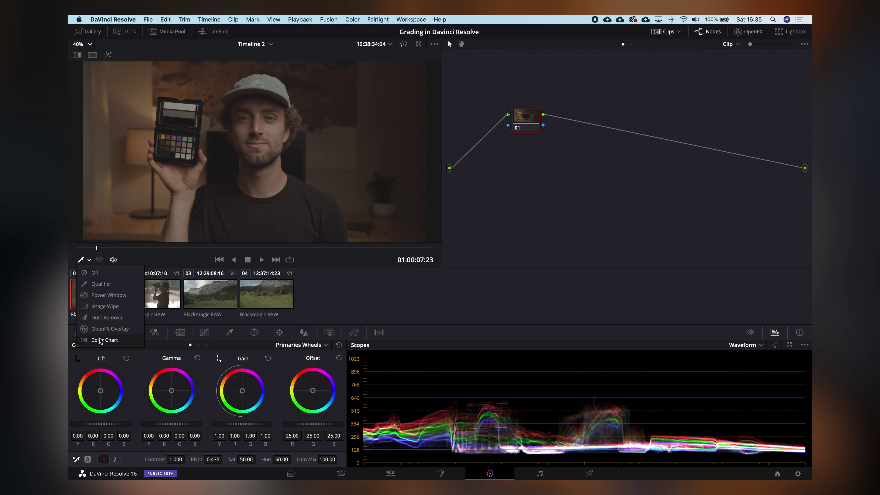
{"action": "left_click", "coordinate": [105, 340]}
{"action": "left_click_drag", "start_coordinate": [186, 107], "coordinate": [158, 132]}
{"action": "left_click_drag", "start_coordinate": [186, 197], "coordinate": [158, 156]}
{"action": "left_click_drag", "start_coordinate": [323, 107], "coordinate": [196, 136]}
{"action": "left_click_drag", "start_coordinate": [322, 197], "coordinate": [191, 163]}
- Fine-tune the chart overlay's corners so each sampling square sits inside its matching color checker patch
{"action": "scroll", "coordinate": [150, 141], "scroll_direction": "left", "scroll_amount": 5}
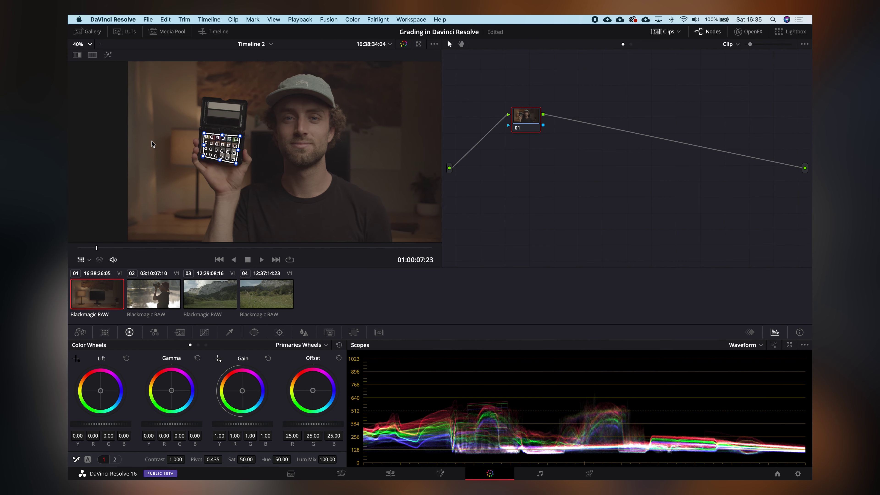
{"action": "scroll", "coordinate": [239, 148], "scroll_direction": "up", "scroll_amount": 10}
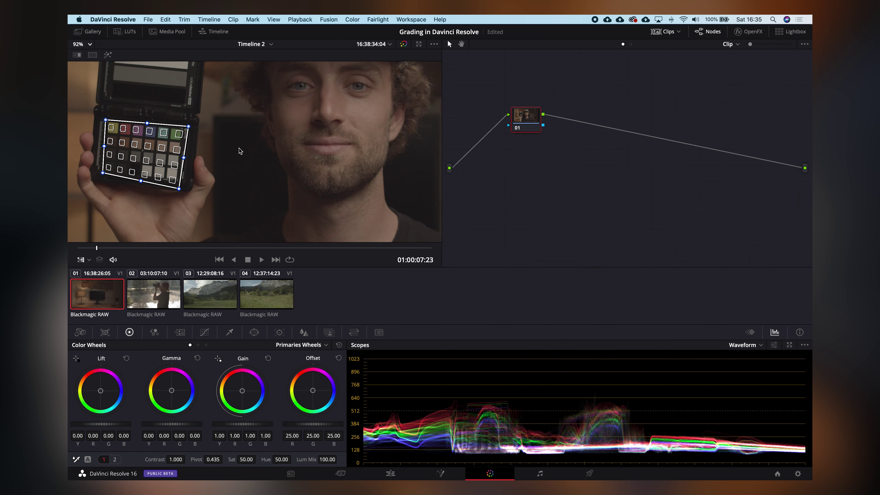
{"action": "scroll", "coordinate": [230, 148], "scroll_direction": "down", "scroll_amount": 6}
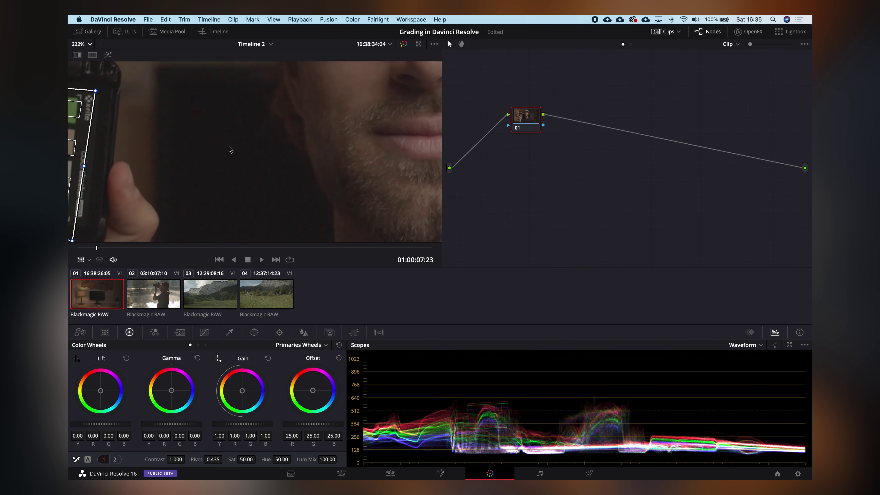
{"action": "scroll", "coordinate": [231, 147], "scroll_direction": "left", "scroll_amount": 8}
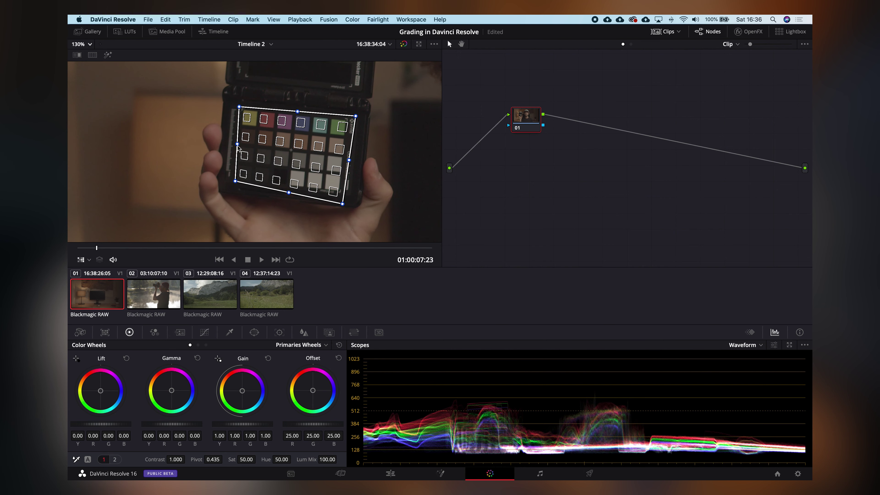
{"action": "left_click_drag", "start_coordinate": [356, 116], "coordinate": [346, 119]}
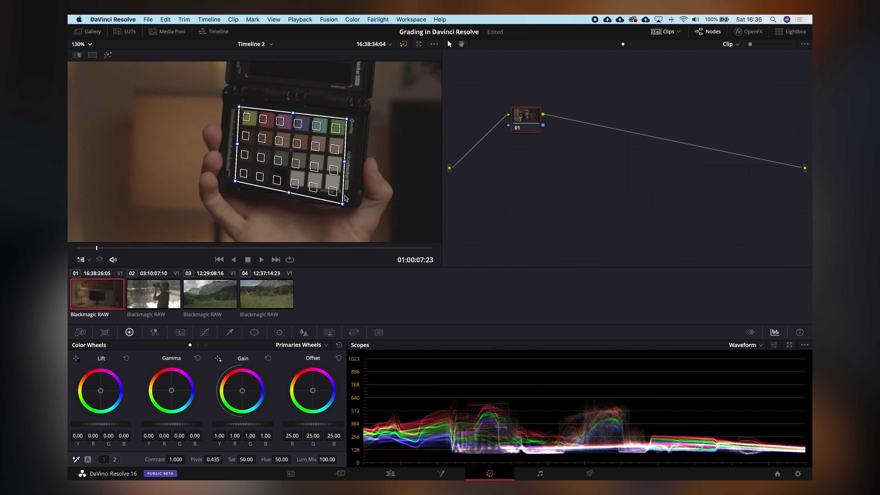
{"action": "left_click_drag", "start_coordinate": [342, 204], "coordinate": [340, 192]}
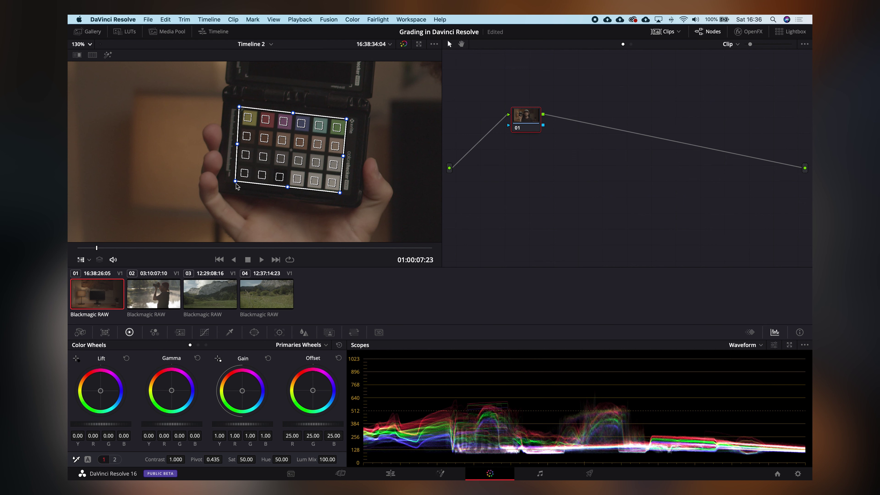
{"action": "left_click_drag", "start_coordinate": [239, 107], "coordinate": [242, 108]}
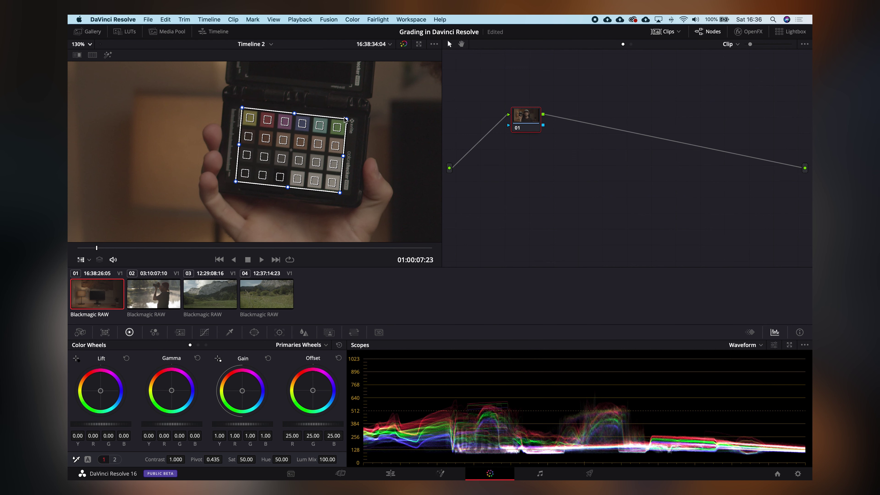
{"action": "left_click_drag", "start_coordinate": [347, 119], "coordinate": [348, 118]}
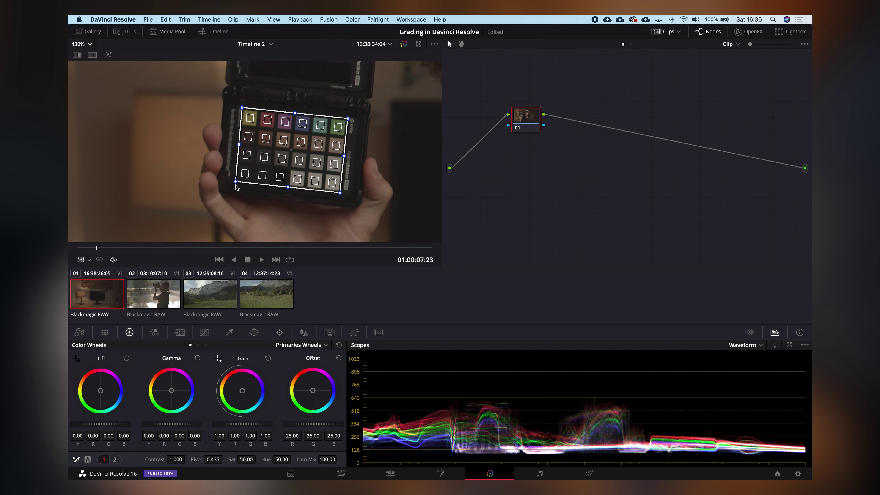
{"action": "left_click_drag", "start_coordinate": [236, 183], "coordinate": [234, 182]}
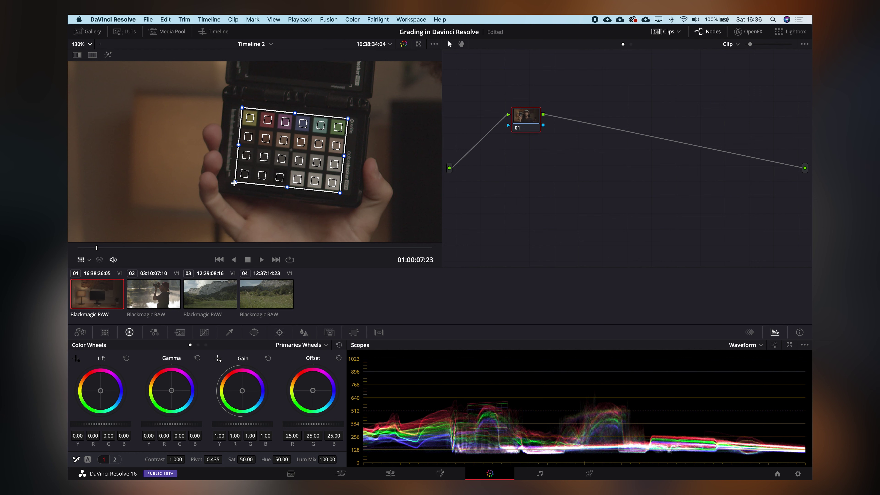
- Set up Color Match with the X-Rite ColorChecker Passport Video chart, source gamma Blackmagic Design 4K Film and color temperature 5700 K
{"action": "left_click", "coordinate": [106, 333]}
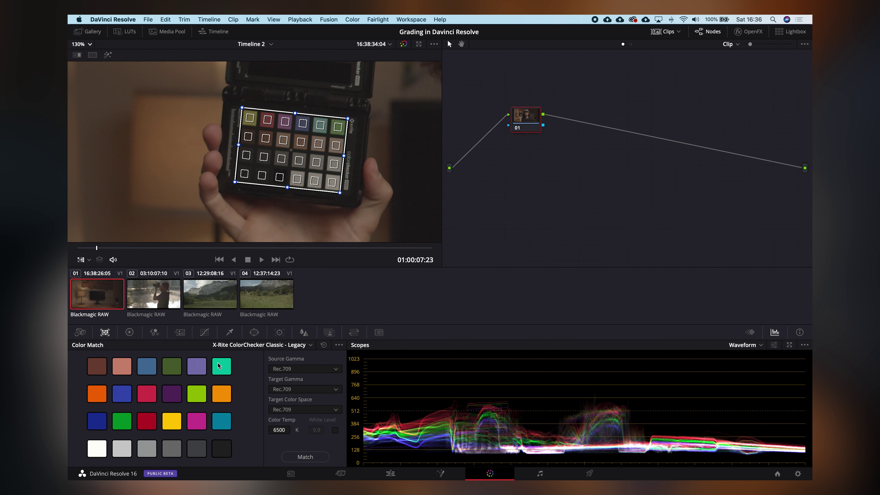
{"action": "left_click", "coordinate": [252, 346]}
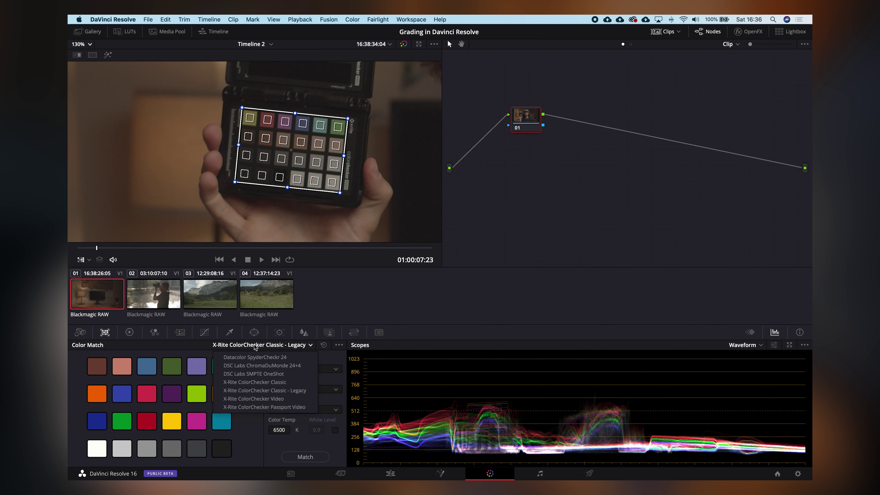
{"action": "left_click", "coordinate": [281, 408]}
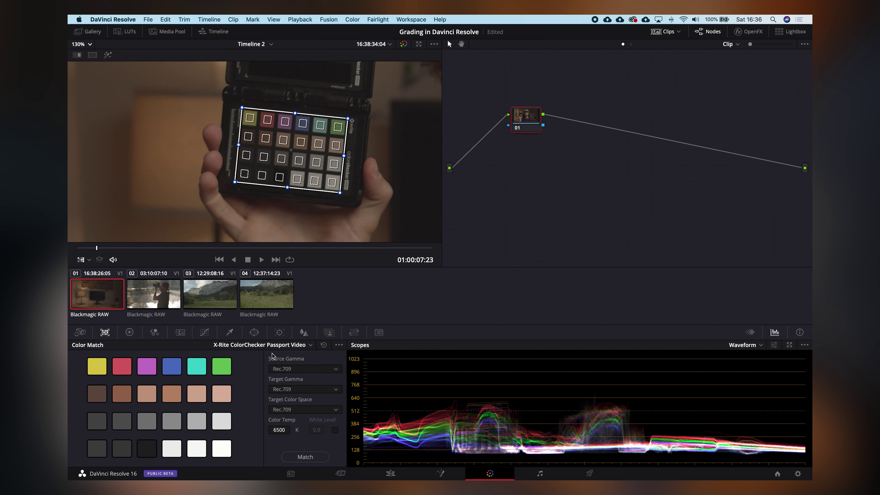
{"action": "left_click", "coordinate": [311, 370]}
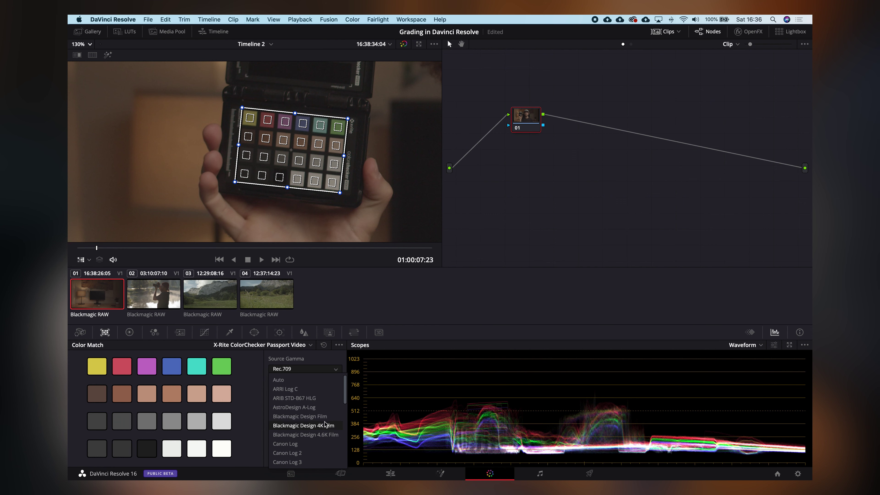
{"action": "left_click", "coordinate": [326, 425]}
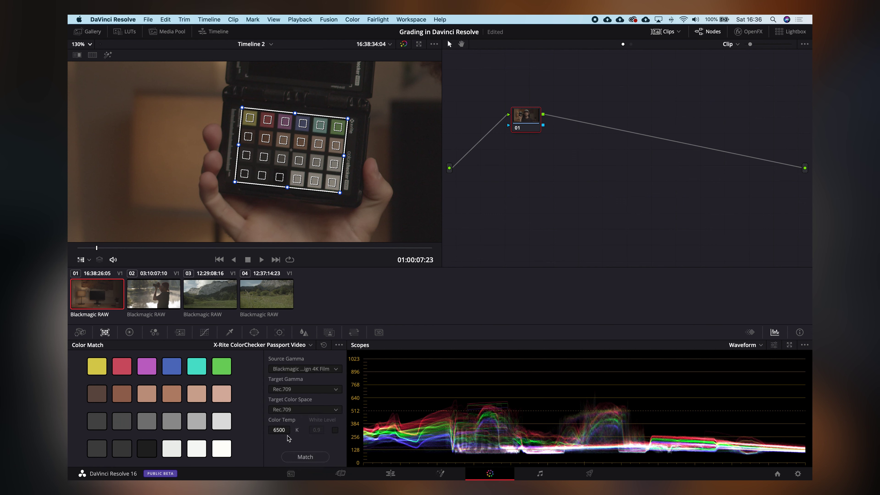
{"action": "left_click_drag", "start_coordinate": [286, 431], "coordinate": [285, 431]}
{"action": "left_click", "coordinate": [279, 430]}
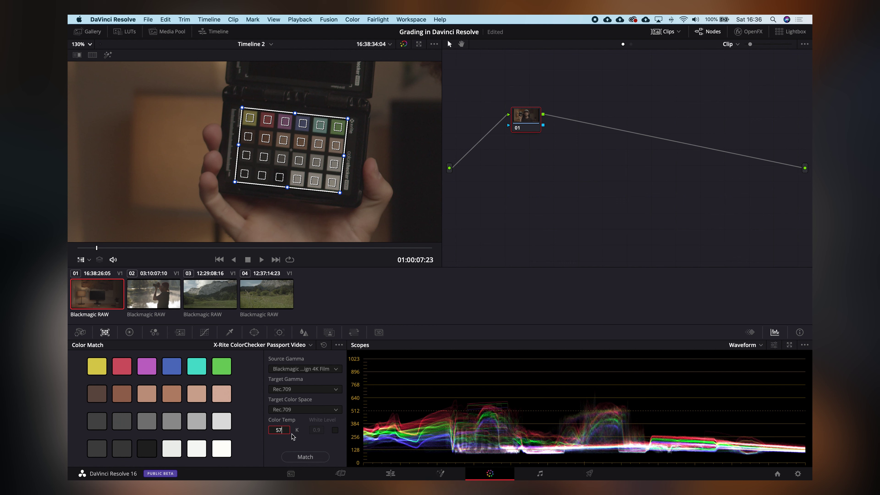
{"action": "type", "text": "5700"}
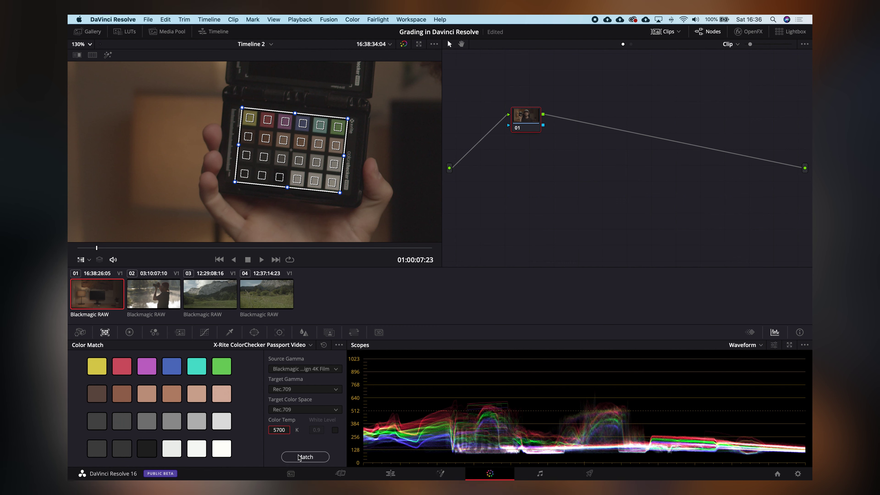
- Match the clip's colors to the chart and turn off the Color Chart overlay in the viewer
{"action": "scroll", "coordinate": [297, 117], "scroll_direction": "down", "scroll_amount": 5}
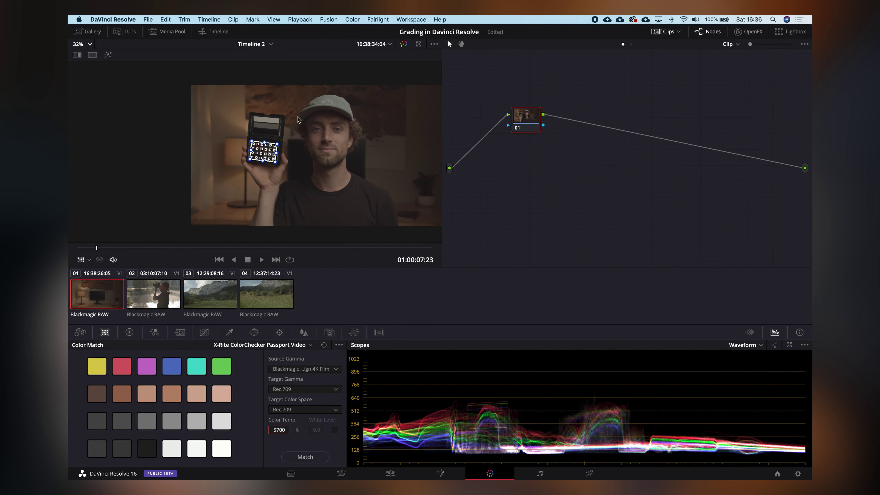
{"action": "left_click", "coordinate": [91, 46]}
{"action": "left_click", "coordinate": [80, 52]}
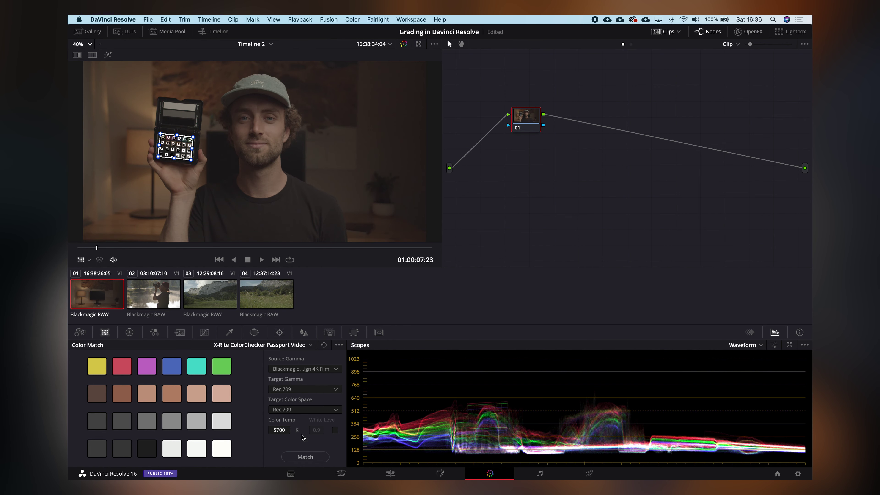
{"action": "left_click", "coordinate": [302, 457]}
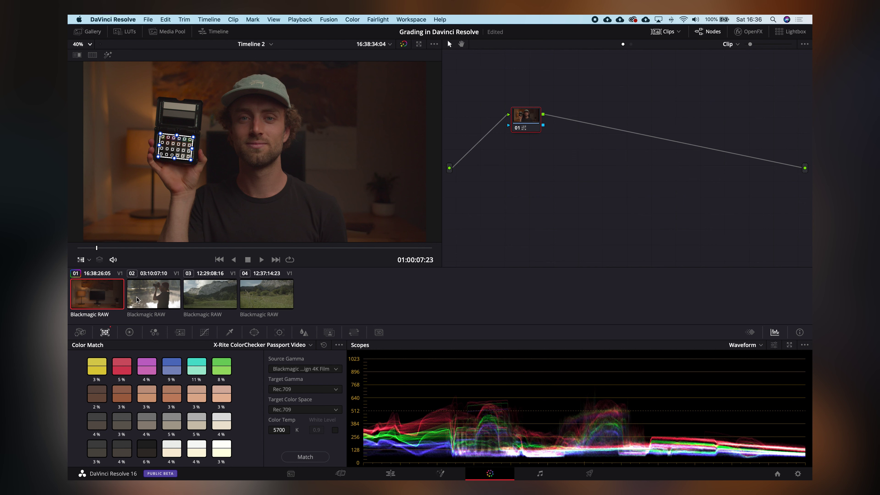
{"action": "left_click", "coordinate": [81, 260]}
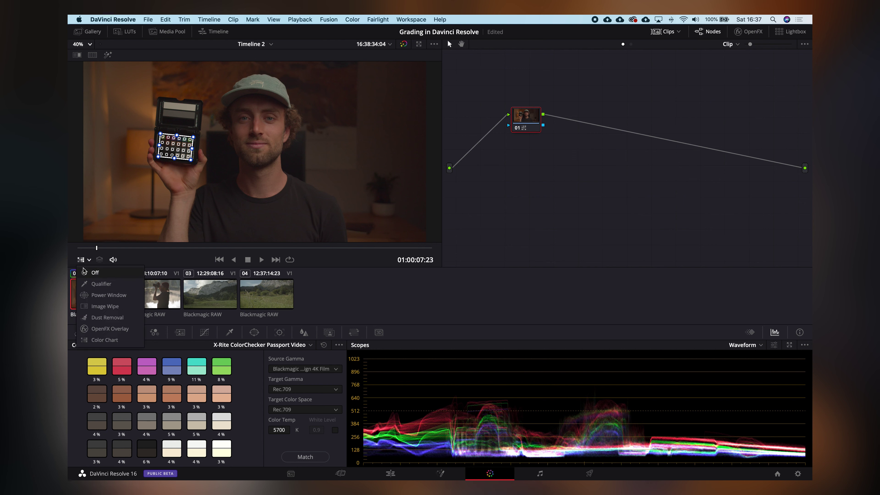
{"action": "left_click", "coordinate": [85, 272]}
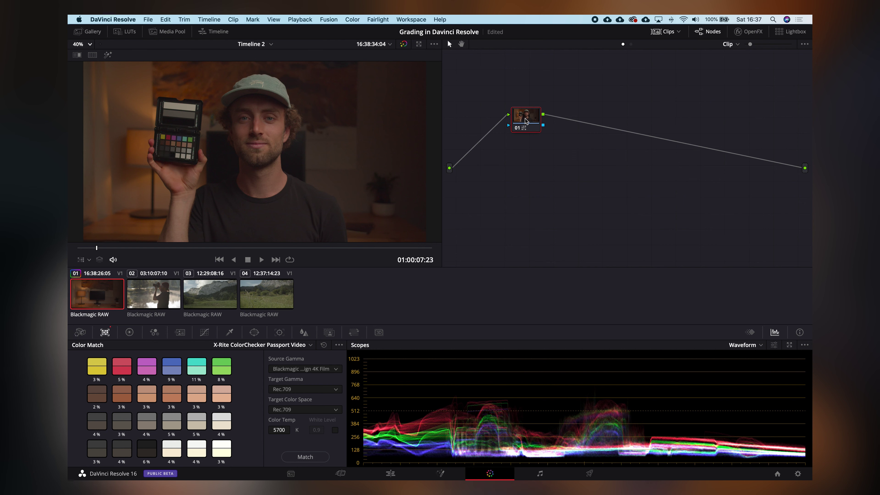
- Add a serial node before node 01 and arrange it above and to the left of that node
{"action": "left_click_drag", "start_coordinate": [536, 118], "coordinate": [521, 130]}
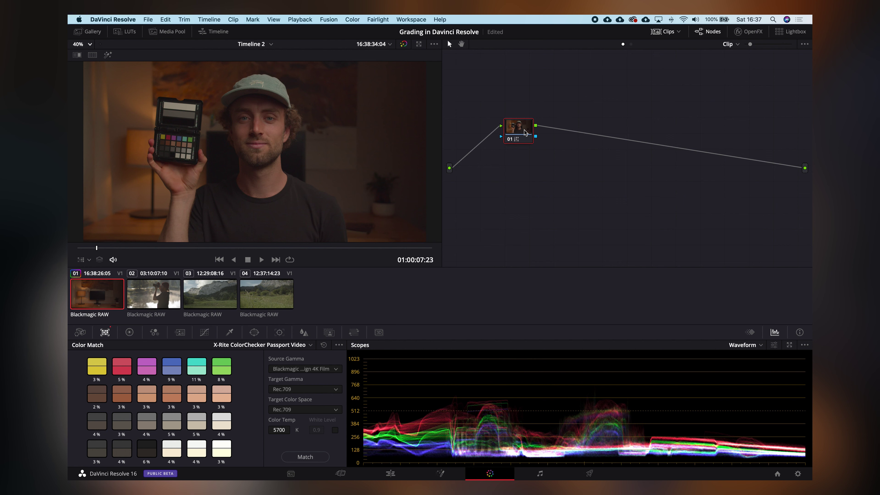
{"action": "key", "text": "shift+s"}
{"action": "left_click_drag", "start_coordinate": [518, 125], "coordinate": [476, 92]}
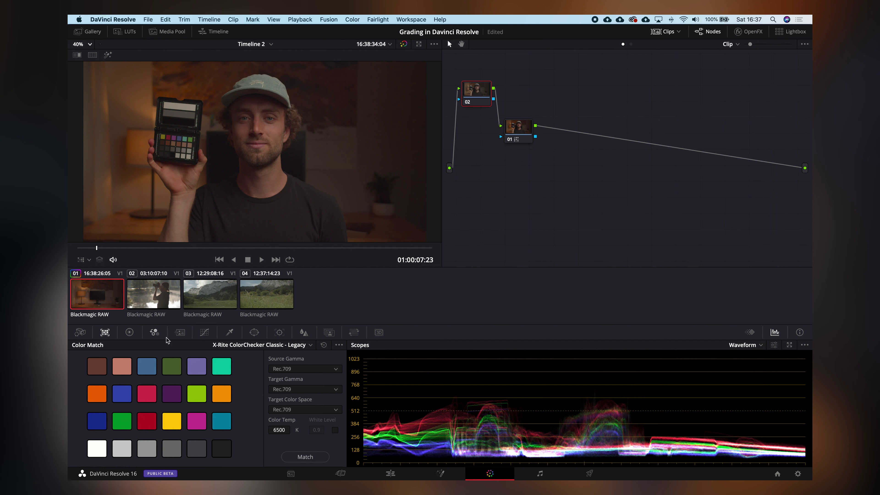
- Apply temporal noise reduction to the new first node with 3 frames, motion estimation Better, and luma and chroma thresholds of 9.0
{"action": "left_click", "coordinate": [180, 332]}
{"action": "left_click", "coordinate": [124, 368]}
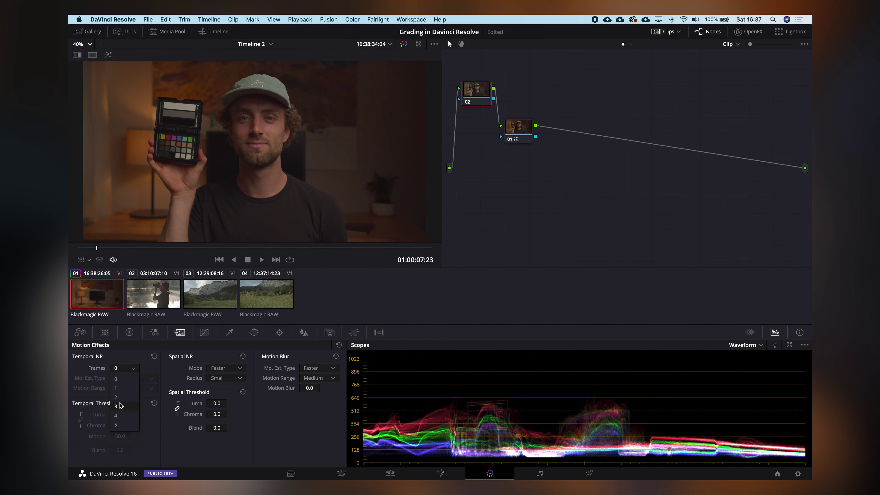
{"action": "left_click", "coordinate": [120, 406]}
{"action": "left_click", "coordinate": [133, 378]}
{"action": "left_click", "coordinate": [117, 408]}
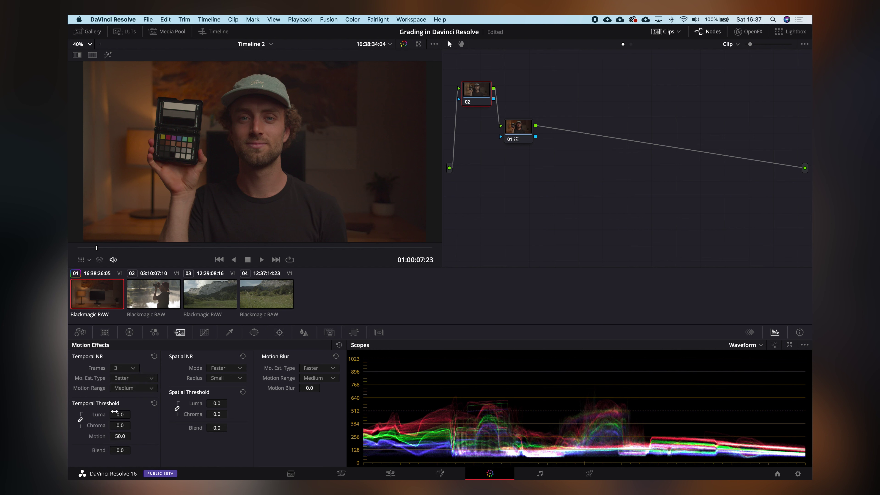
{"action": "left_click_drag", "start_coordinate": [115, 411], "coordinate": [131, 413]}
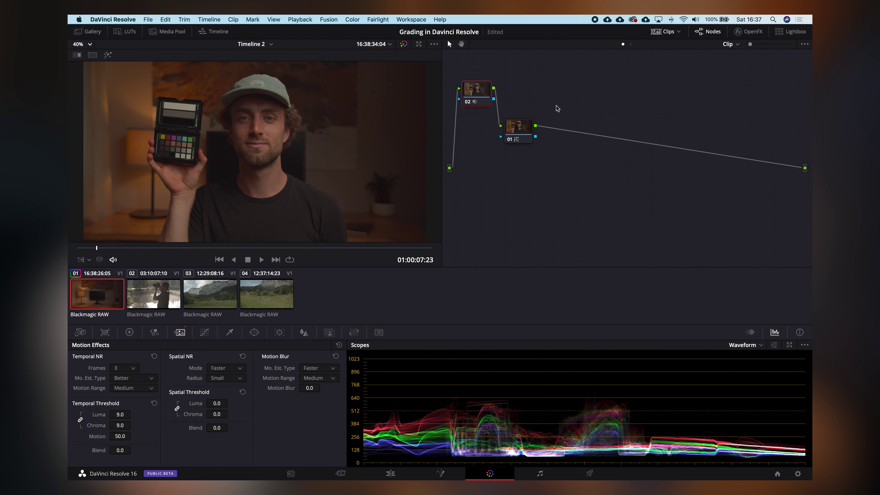
- Add a serial node after the color match node and show its primaries color wheels
{"action": "left_click", "coordinate": [518, 131]}
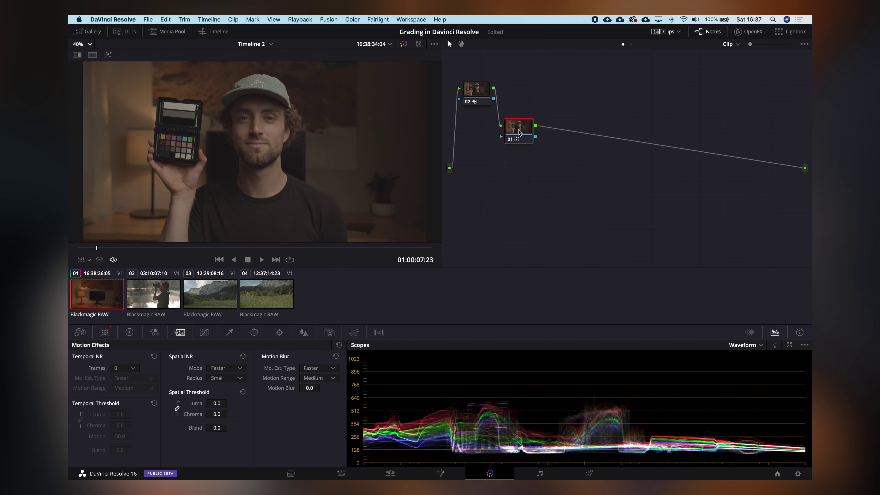
{"action": "key", "text": "alt+s"}
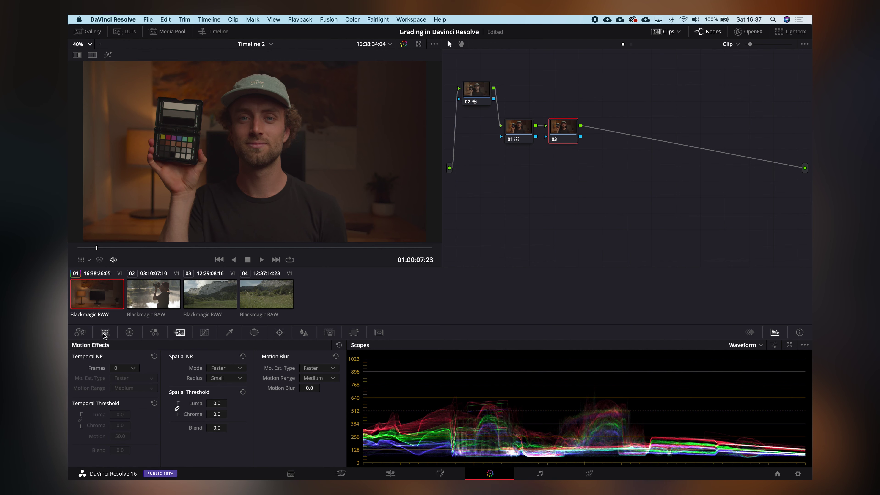
{"action": "left_click", "coordinate": [130, 332]}
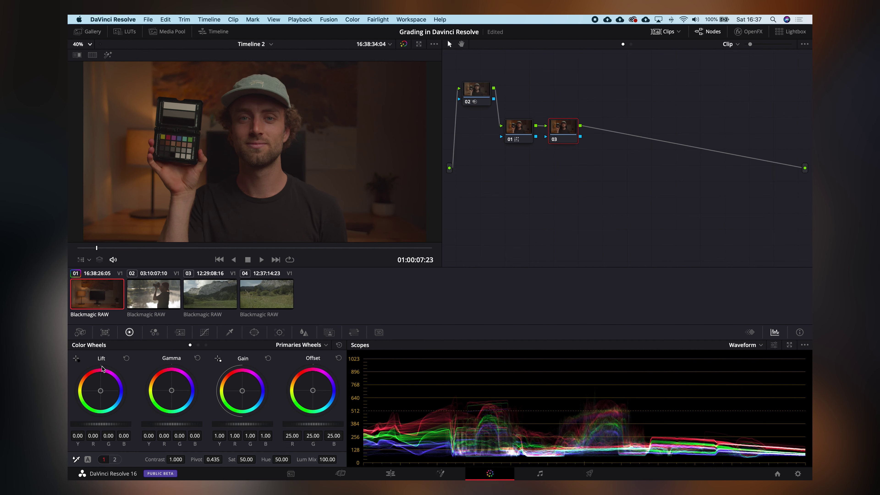
- Try to white-balance the new last node by sampling the color checker's grey panel, and reset that node's grade
{"action": "left_click", "coordinate": [77, 460]}
{"action": "left_click", "coordinate": [179, 107]}
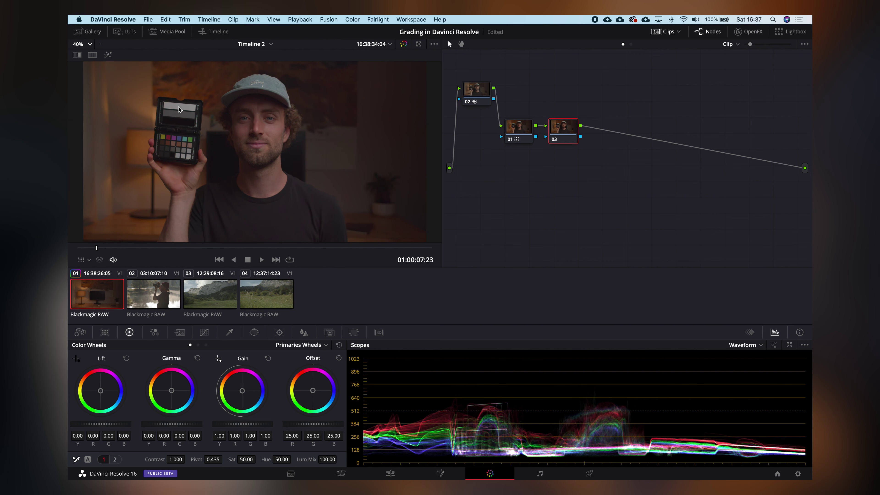
{"action": "right_click", "coordinate": [561, 134]}
{"action": "left_click", "coordinate": [568, 136]}
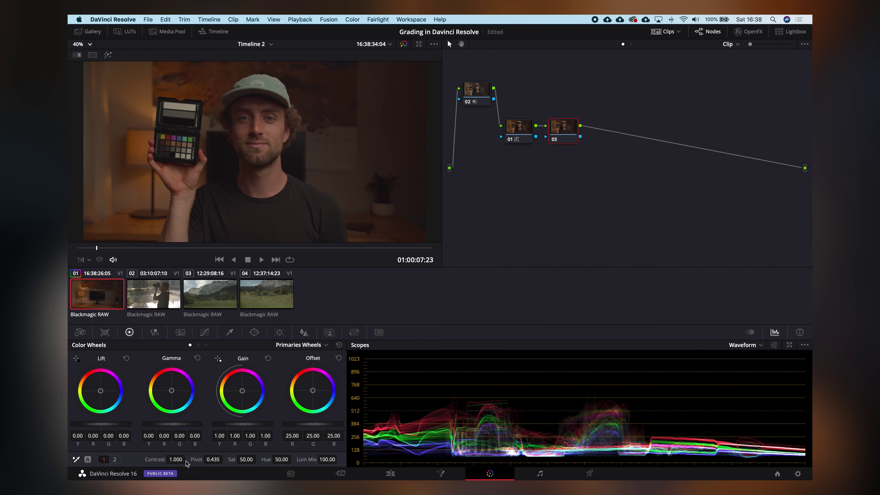
- Set the last node's color temperature adjustment to -700 and lower its tint
{"action": "left_click", "coordinate": [115, 459]}
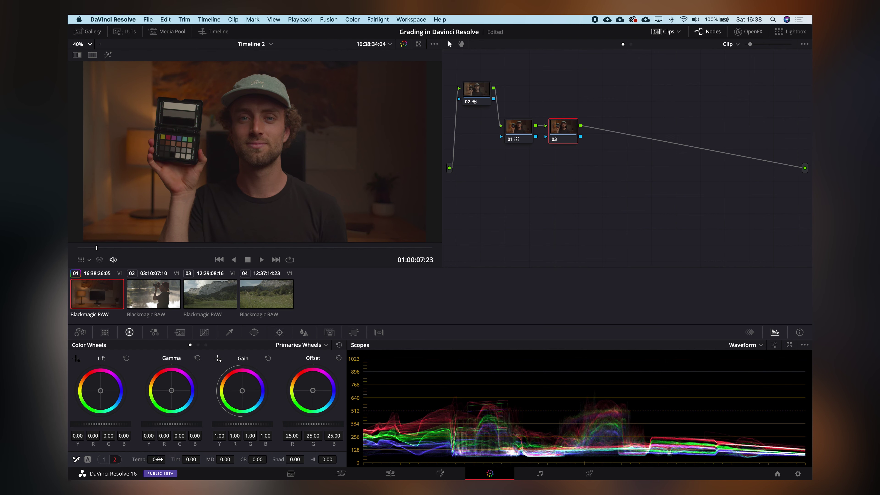
{"action": "left_click_drag", "start_coordinate": [154, 459], "coordinate": [130, 459]}
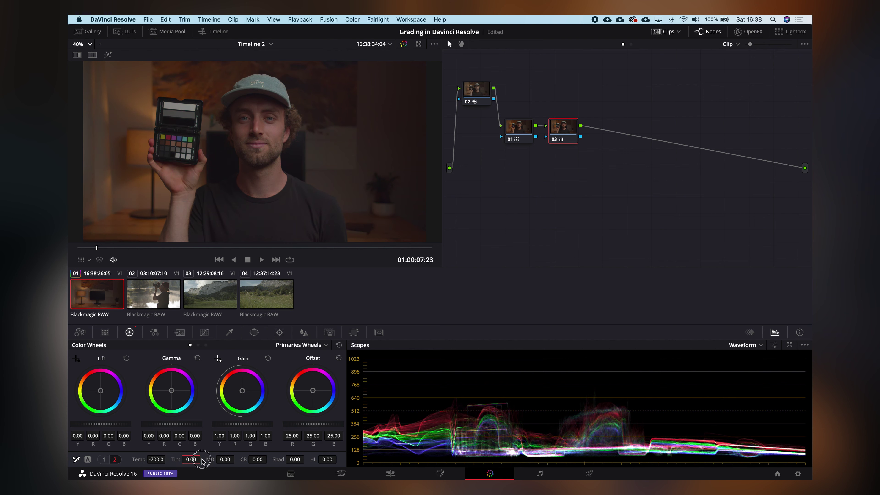
{"action": "left_click_drag", "start_coordinate": [199, 459], "coordinate": [154, 459]}
- Add a rectangular power window to node 03 and fit its corners around the color checker
{"action": "left_click", "coordinate": [280, 332]}
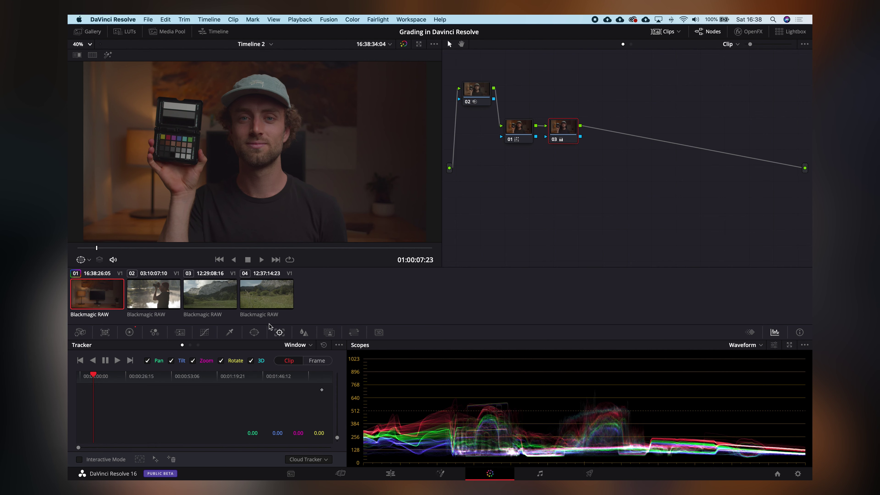
{"action": "left_click", "coordinate": [254, 332]}
{"action": "left_click", "coordinate": [83, 390]}
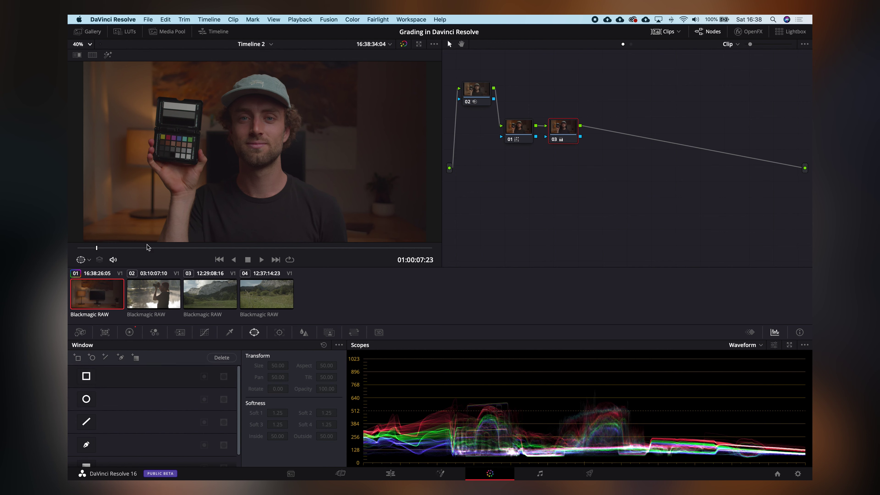
{"action": "left_click", "coordinate": [91, 377]}
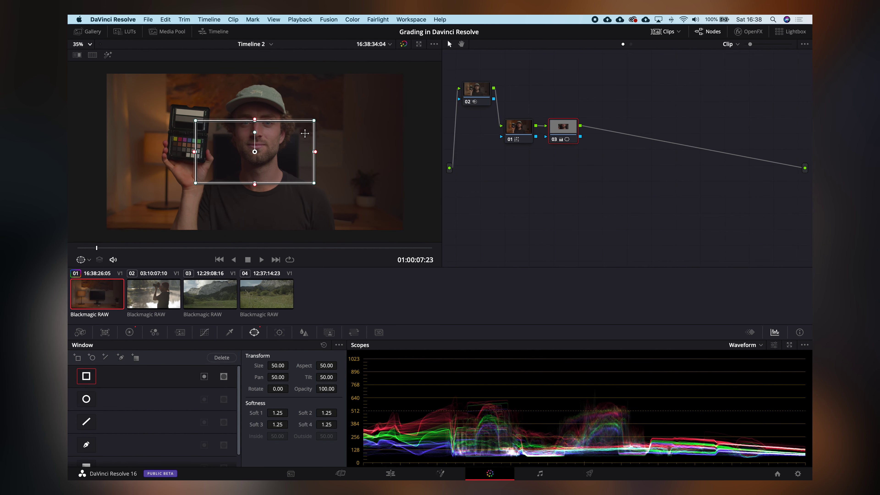
{"action": "left_click_drag", "start_coordinate": [305, 133], "coordinate": [216, 114]}
{"action": "left_click_drag", "start_coordinate": [245, 167], "coordinate": [209, 161]}
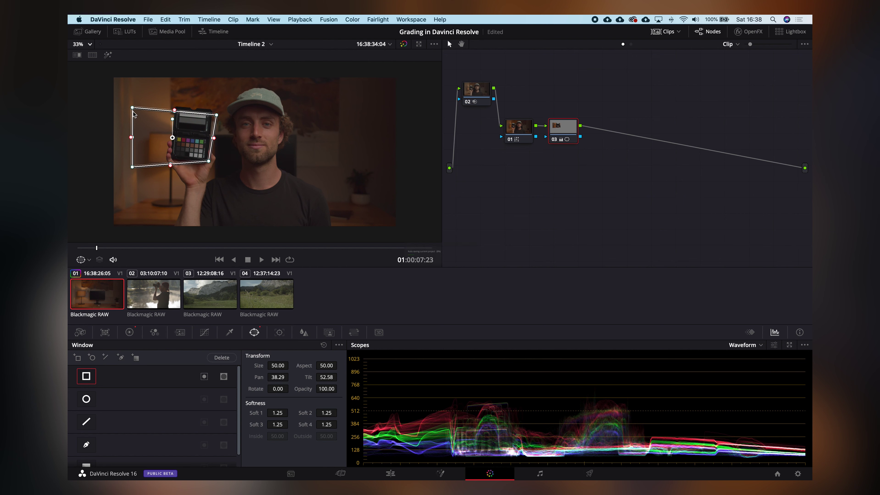
{"action": "left_click_drag", "start_coordinate": [132, 108], "coordinate": [172, 107]}
{"action": "left_click_drag", "start_coordinate": [133, 167], "coordinate": [170, 162]}
{"action": "left_click_drag", "start_coordinate": [215, 114], "coordinate": [216, 108]}
{"action": "scroll", "coordinate": [198, 175], "scroll_direction": "up", "scroll_amount": 1}
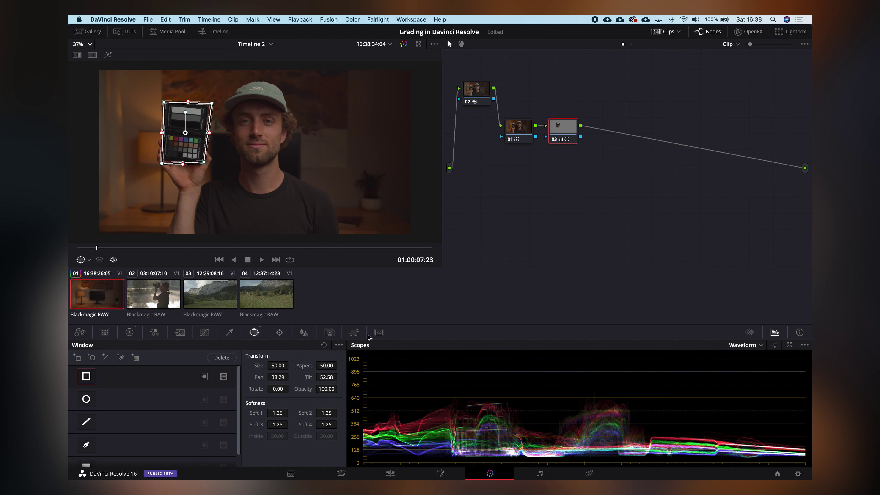
- Check the window's isolated area by toggling the highlight view, and turn off node 03's rectangular window
{"action": "key", "text": "shift+h"}
{"action": "key", "text": "shift+h"}
{"action": "key", "text": "shift+h"}
{"action": "key", "text": "shift+h"}
{"action": "key", "text": "shift+h"}
{"action": "key", "text": "shift+h"}
{"action": "key", "text": "shift+h"}
{"action": "key", "text": "shift+h"}
{"action": "left_click", "coordinate": [86, 376]}
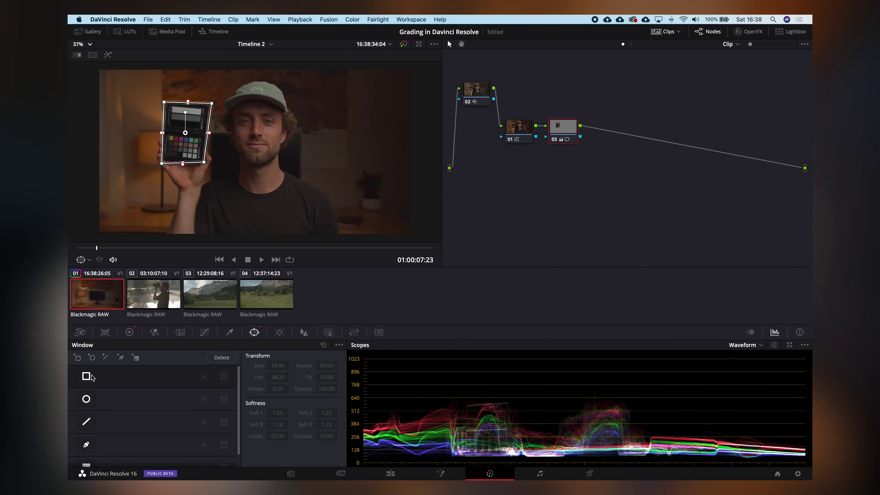
- Add a serial node after node 03 and show its primaries wheels
{"action": "key", "text": "alt+s"}
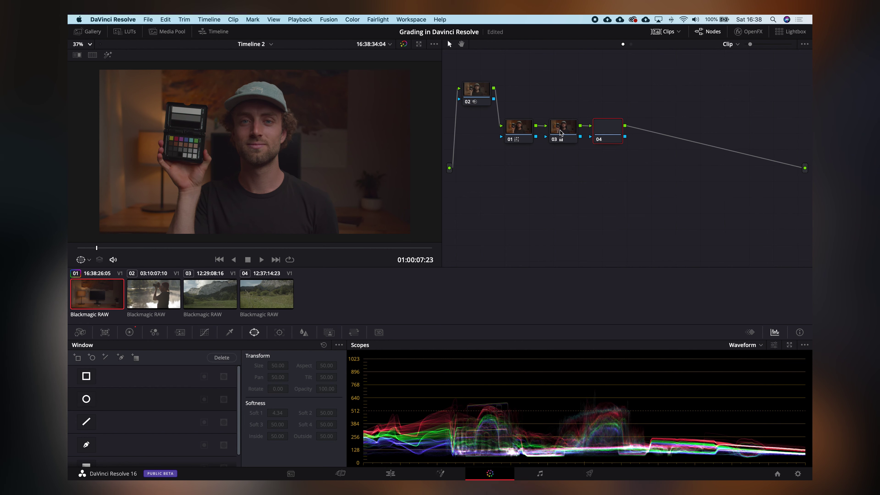
{"action": "left_click", "coordinate": [130, 333]}
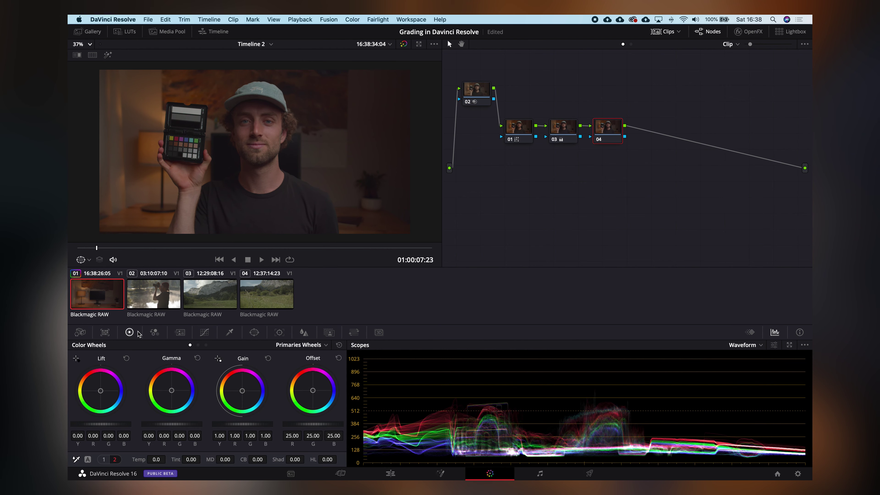
- Try raising node 04's contrast to 1.232, and reset its primaries
{"action": "left_click", "coordinate": [104, 460]}
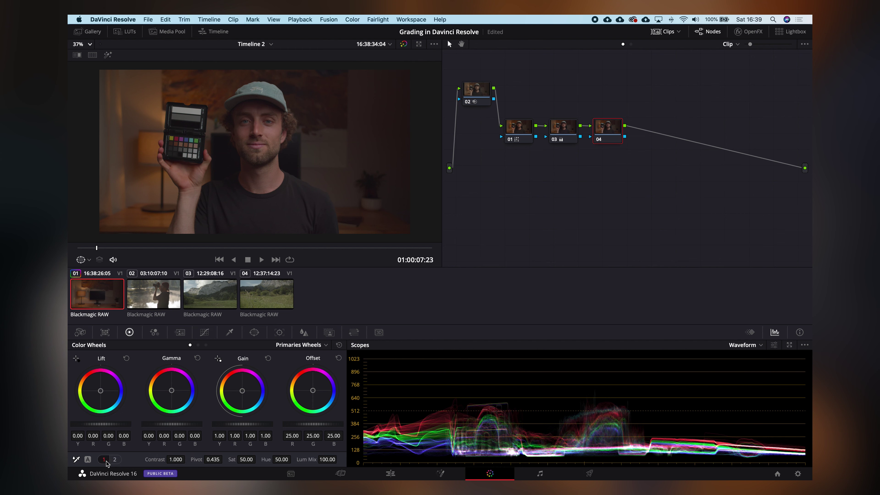
{"action": "left_click_drag", "start_coordinate": [171, 460], "coordinate": [174, 460]}
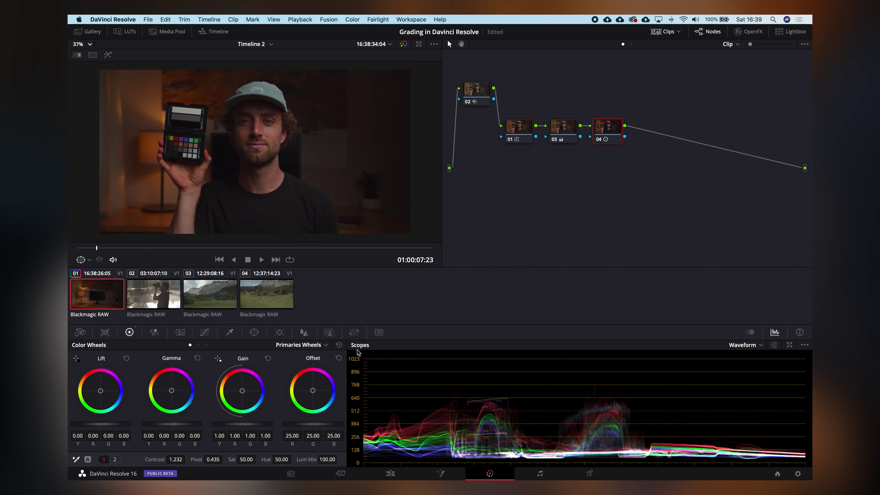
{"action": "left_click", "coordinate": [339, 345]}
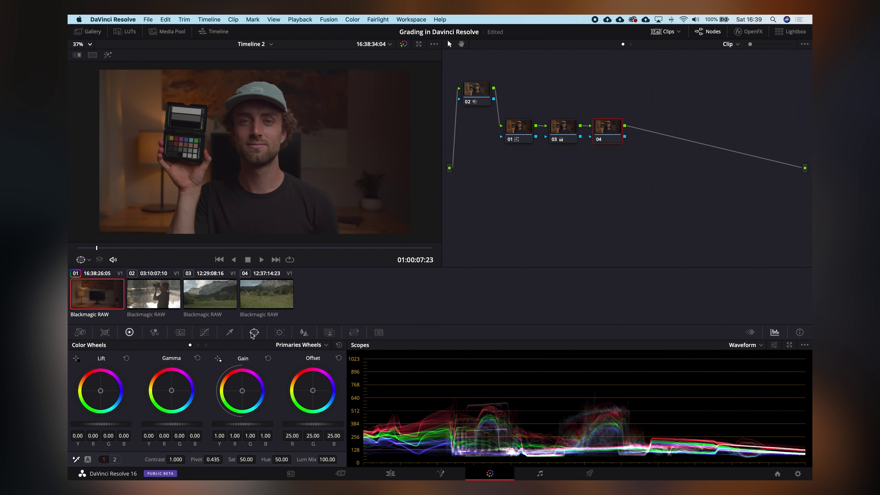
- Show the custom curves for node 04, choose the luma channel and enable editable splines
{"action": "left_click", "coordinate": [204, 332]}
{"action": "left_click", "coordinate": [288, 359]}
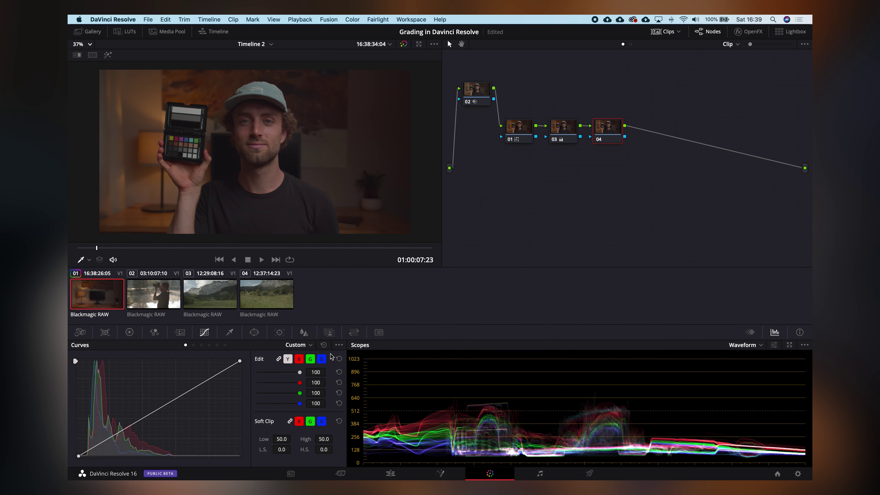
{"action": "left_click", "coordinate": [339, 345]}
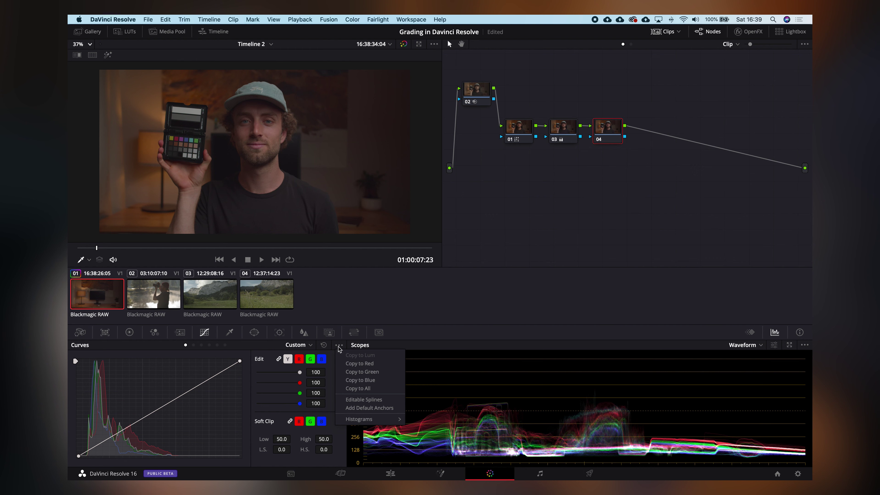
{"action": "left_click", "coordinate": [365, 401]}
- Shape node 04's luma curve into an S by raising the highlight spline handle and lowering the shadow handle
{"action": "left_click_drag", "start_coordinate": [240, 362], "coordinate": [241, 362]}
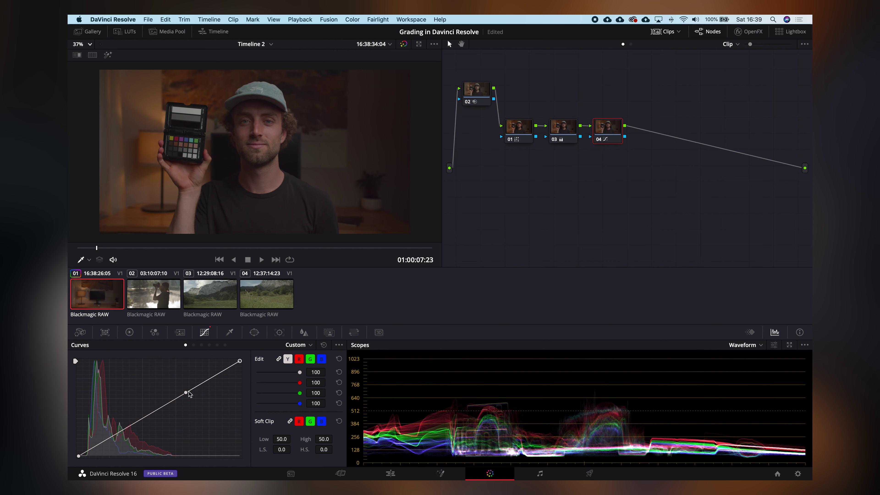
{"action": "left_click_drag", "start_coordinate": [186, 393], "coordinate": [182, 379]}
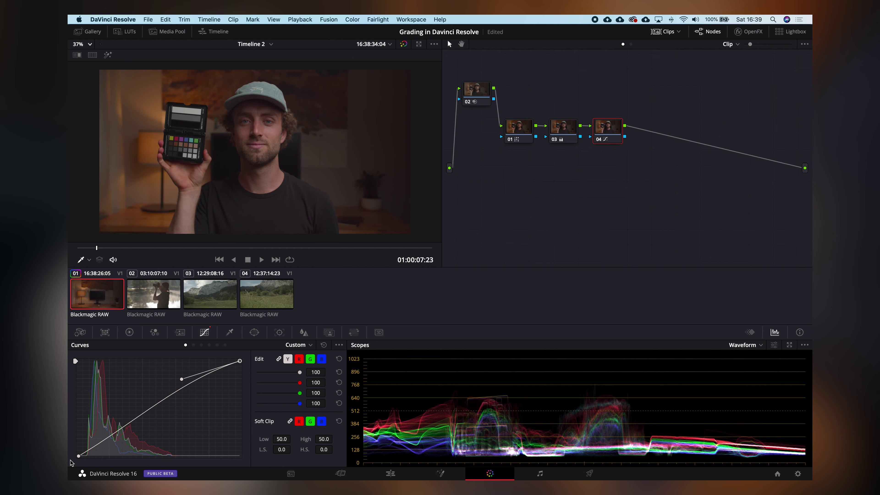
{"action": "left_click_drag", "start_coordinate": [133, 425], "coordinate": [138, 434]}
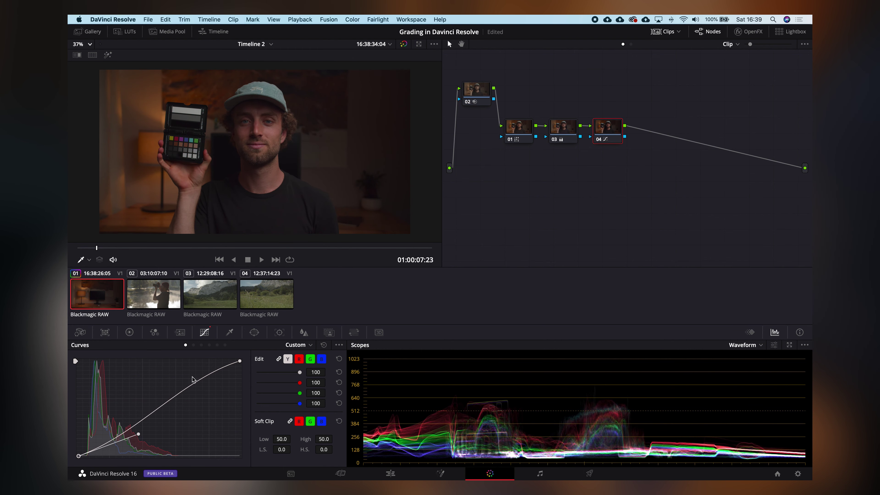
{"action": "left_click_drag", "start_coordinate": [241, 362], "coordinate": [168, 376]}
{"action": "left_click_drag", "start_coordinate": [78, 456], "coordinate": [139, 438]}
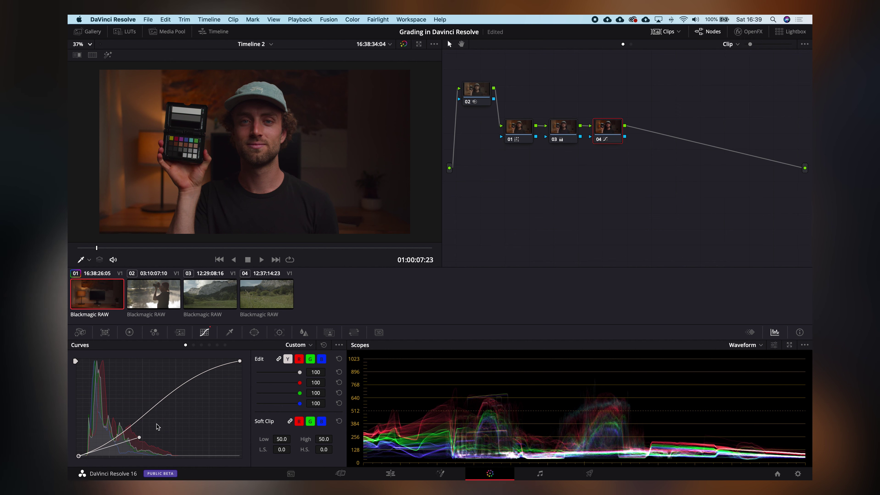
- Add a serial node after the curves node and shift it slightly away from that node
{"action": "key", "text": "alt+s"}
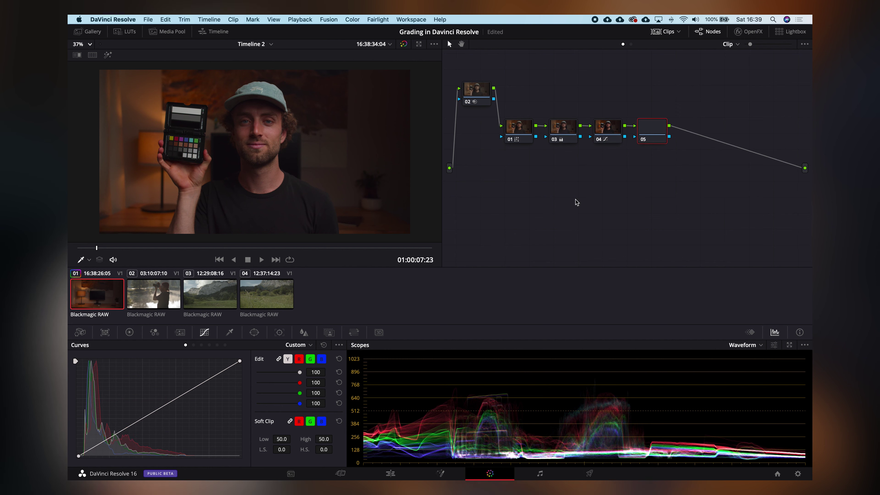
{"action": "left_click", "coordinate": [524, 139]}
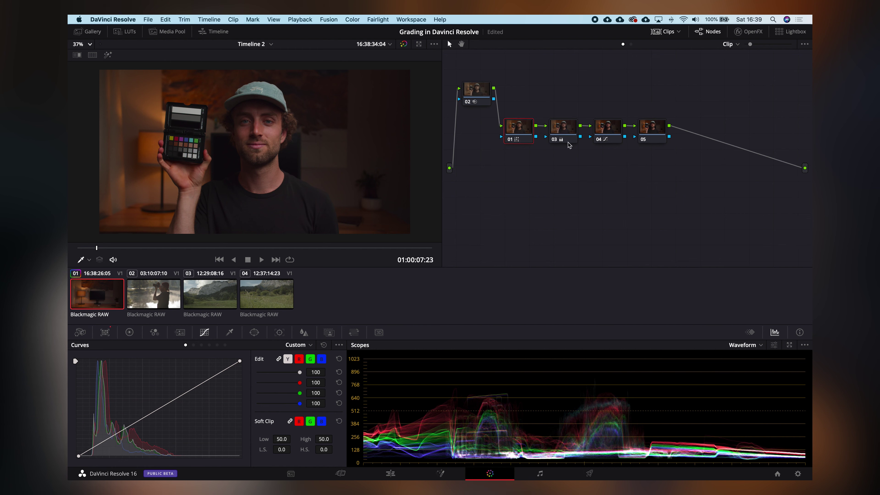
{"action": "left_click", "coordinate": [654, 133]}
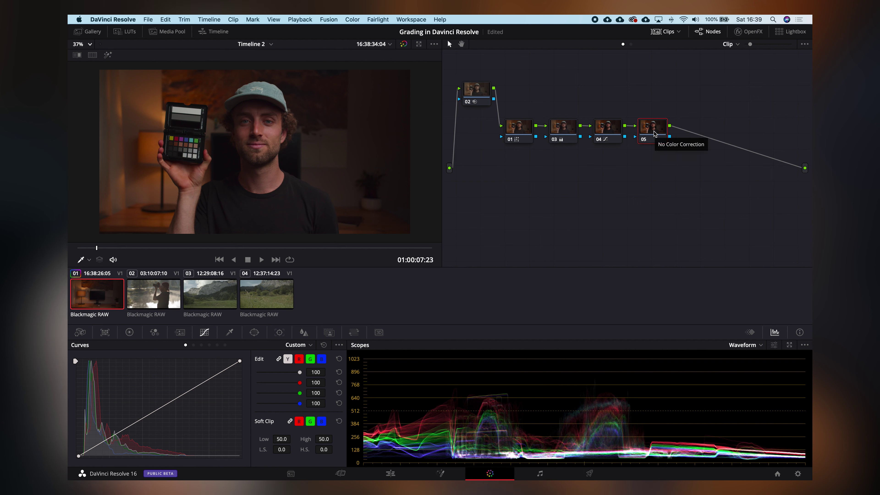
{"action": "left_click_drag", "start_coordinate": [654, 134], "coordinate": [659, 133]}
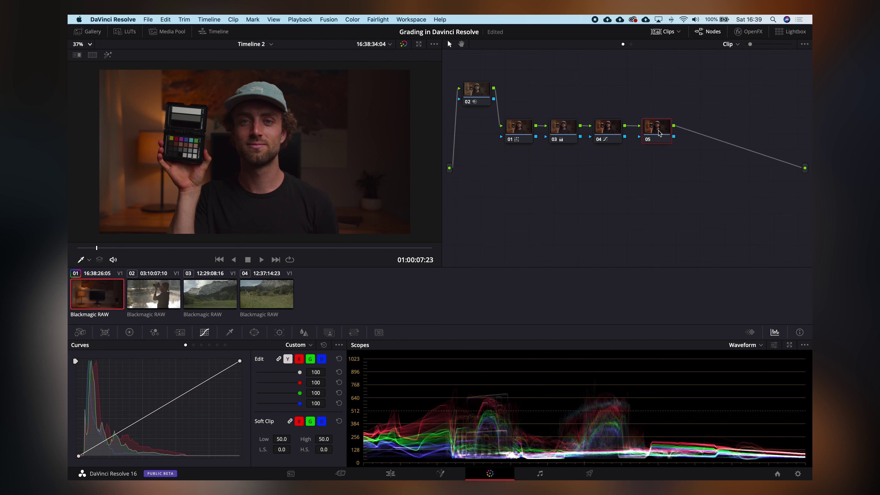
- Key the man's skin tone on node 05 by sampling his face with the HSL qualifier, and check it in highlight view
{"action": "left_click", "coordinate": [230, 333]}
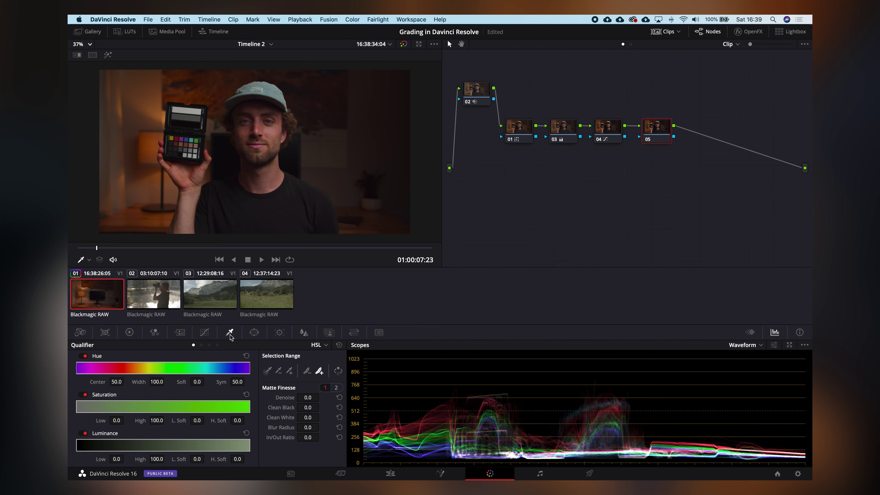
{"action": "left_click", "coordinate": [268, 371]}
{"action": "left_click", "coordinate": [271, 129]}
{"action": "left_click_drag", "start_coordinate": [271, 129], "coordinate": [274, 132]}
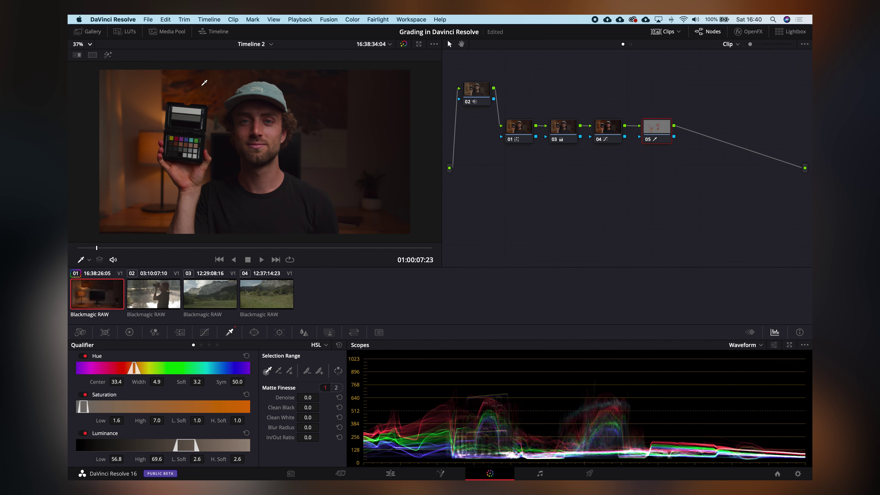
{"action": "mouse_move", "coordinate": [248, 106]}
{"action": "left_mouse_down"}
{"action": "mouse_move", "coordinate": [261, 139]}
{"action": "mouse_move", "coordinate": [273, 129]}
{"action": "left_mouse_up"}
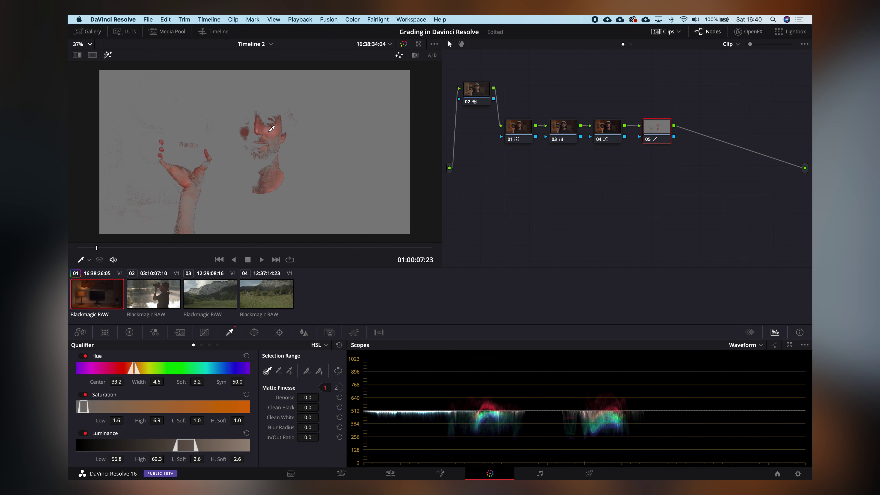
- Refine the skin matte with Blur Radius 12.2, Clean Black 7.6 and Clean White 7.9, and soften the hue selection to 7.2
{"action": "left_click_drag", "start_coordinate": [308, 428], "coordinate": [357, 431]}
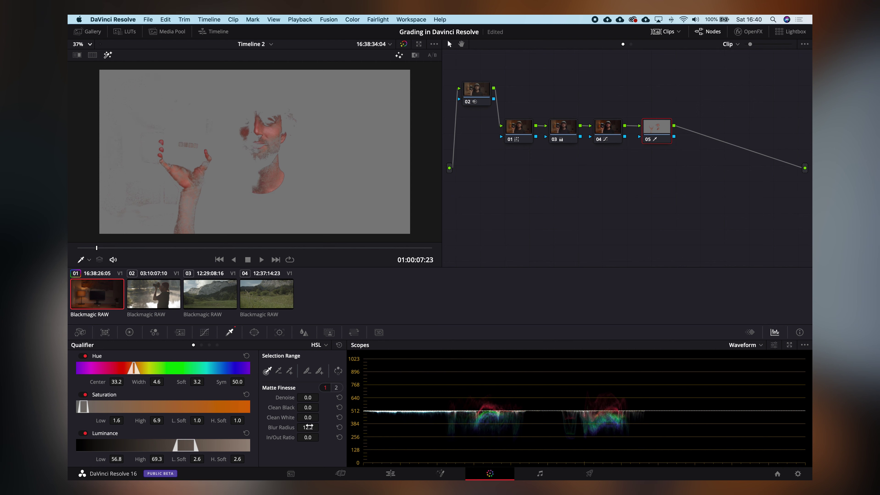
{"action": "left_click_drag", "start_coordinate": [308, 407], "coordinate": [343, 422]}
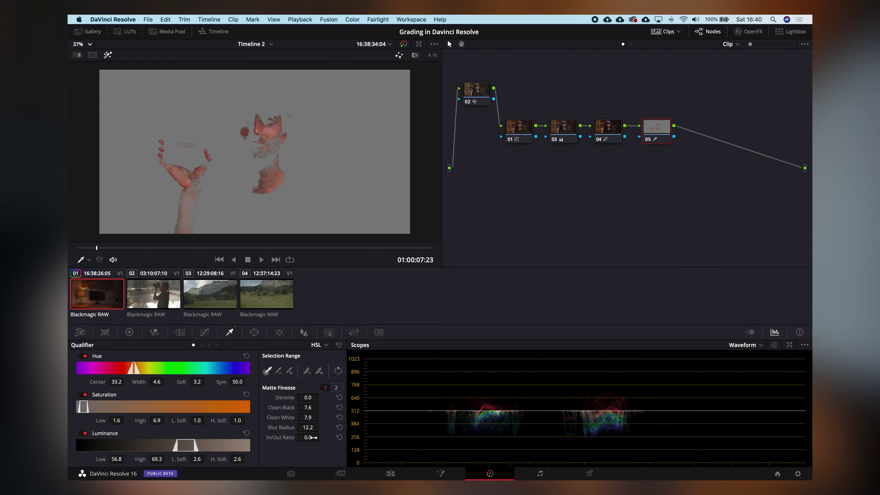
{"action": "left_click", "coordinate": [321, 372]}
{"action": "mouse_move", "coordinate": [273, 169]}
{"action": "left_mouse_down"}
{"action": "mouse_move", "coordinate": [279, 162]}
{"action": "mouse_move", "coordinate": [275, 168]}
{"action": "left_mouse_up"}
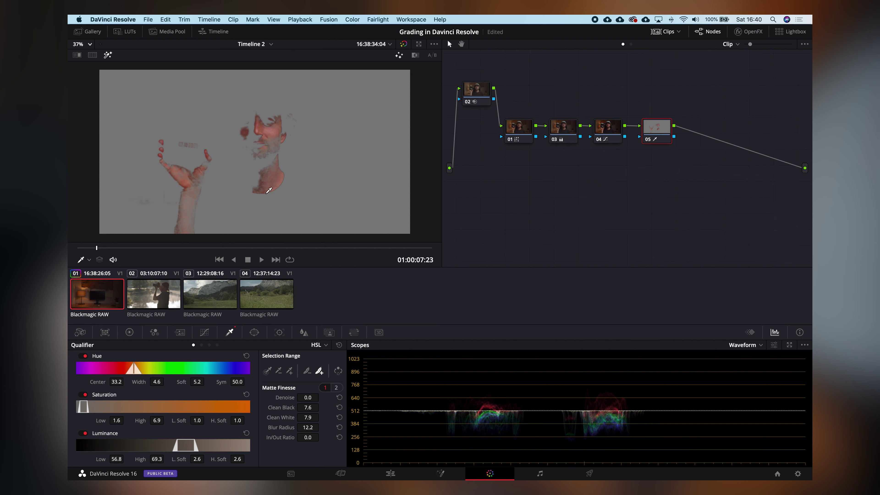
{"action": "left_click_drag", "start_coordinate": [274, 135], "coordinate": [274, 139]}
{"action": "left_click", "coordinate": [274, 137]}
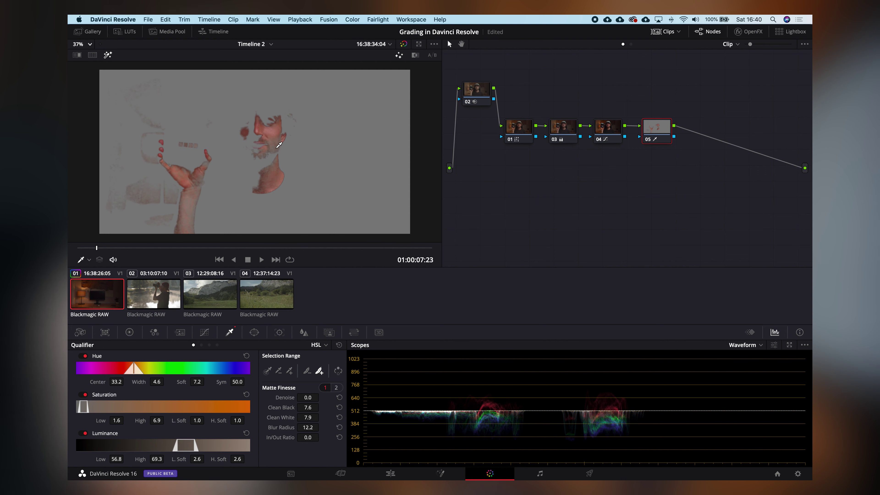
{"action": "key", "text": "shift+h"}
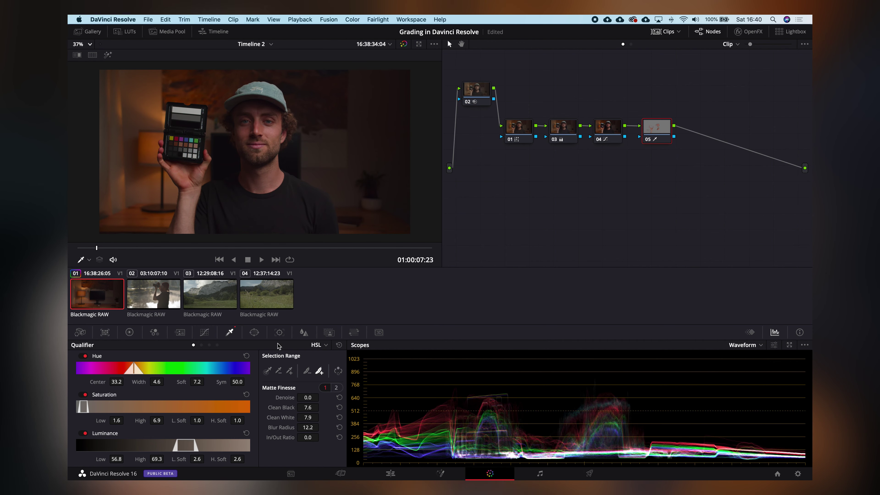
- Add a serial node after the skin key node, space it apart and add a parallel node beneath it
{"action": "key", "text": "alt+s"}
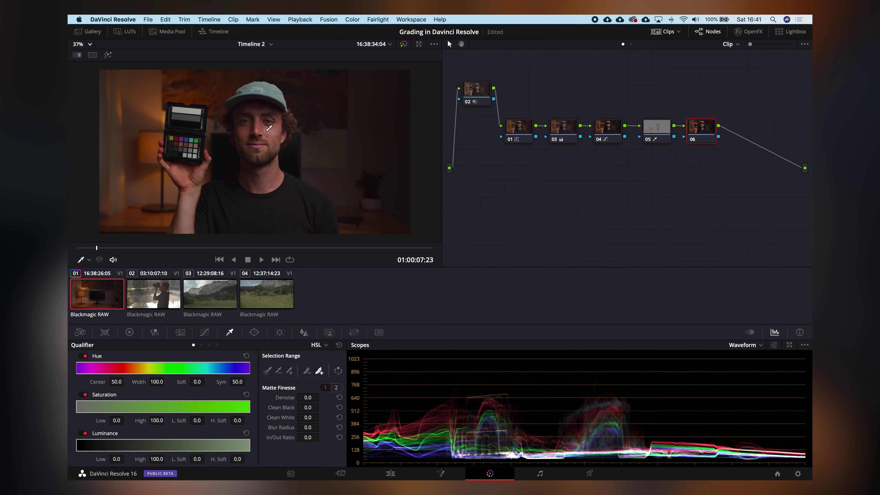
{"action": "scroll", "coordinate": [239, 109], "scroll_direction": "up", "scroll_amount": 1}
{"action": "left_click_drag", "start_coordinate": [696, 132], "coordinate": [708, 131]}
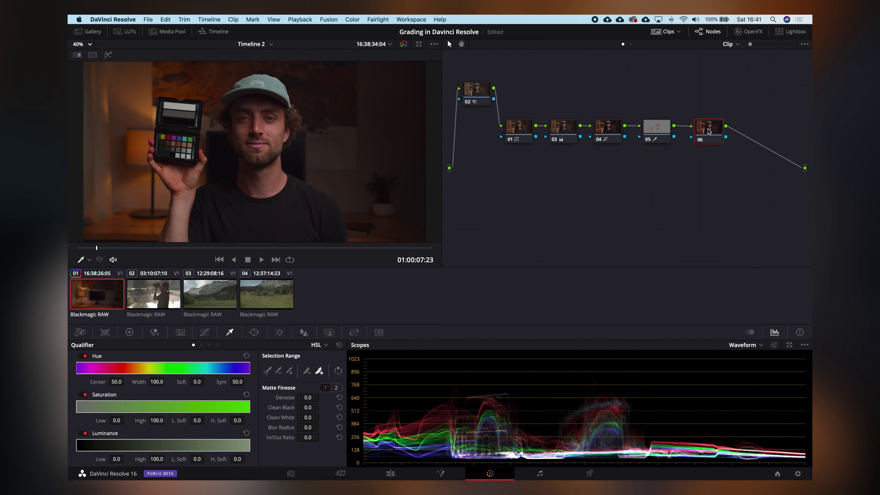
{"action": "key", "text": "alt+p"}
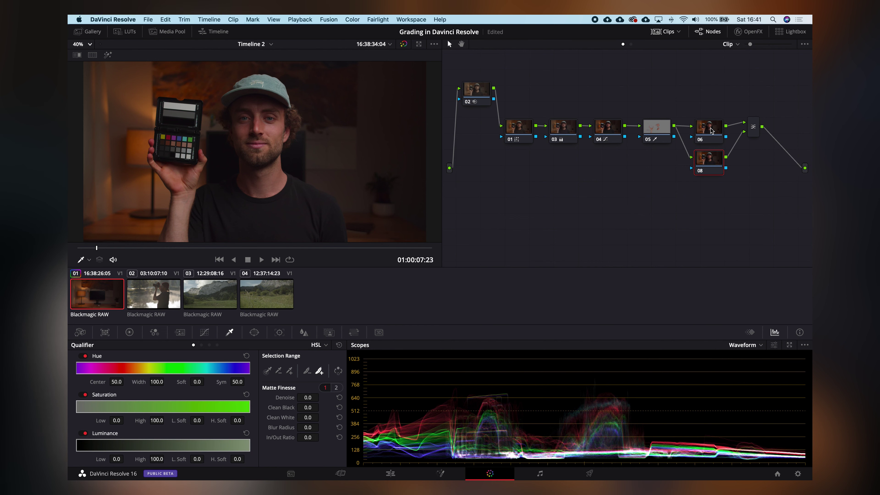
- Connect the skin key node's key output to the key input of parallel node 08, and select node 08
{"action": "left_click", "coordinate": [665, 131]}
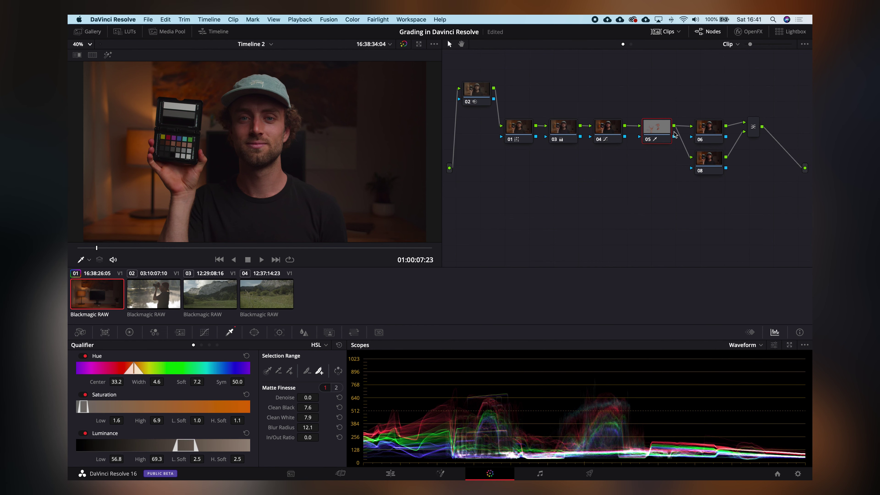
{"action": "left_click_drag", "start_coordinate": [674, 137], "coordinate": [691, 169]}
{"action": "left_click", "coordinate": [712, 163]}
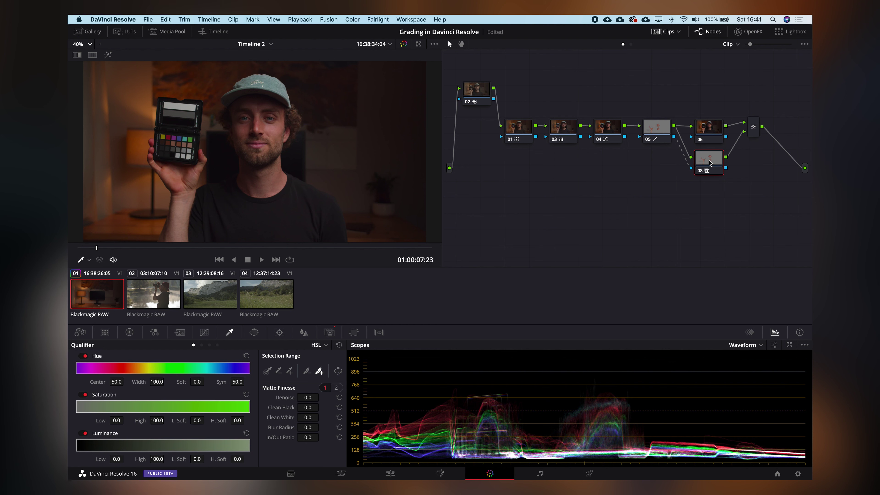
- Label node 06 as Grade
{"action": "left_click", "coordinate": [713, 128]}
{"action": "type", "text": "Grade"}
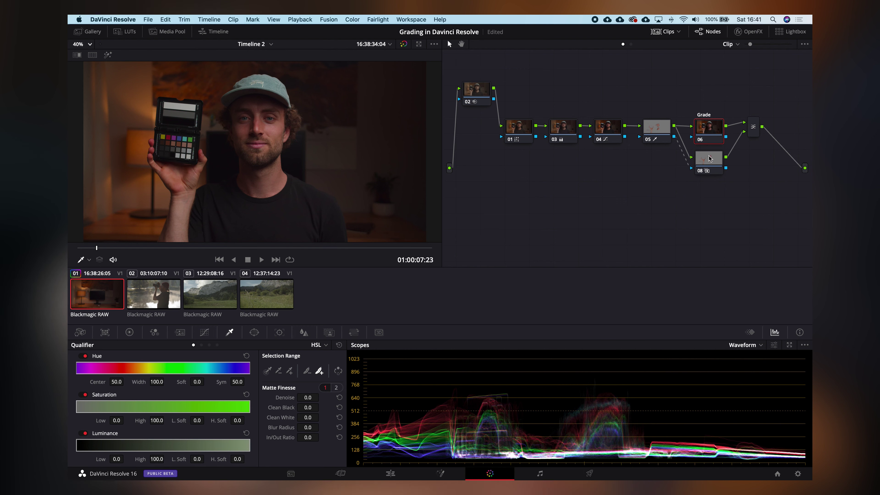
- Move parallel node 08 slightly lower beneath the Grade node and label it Skin
{"action": "left_click_drag", "start_coordinate": [710, 159], "coordinate": [711, 175]}
{"action": "type", "text": "Ski"}
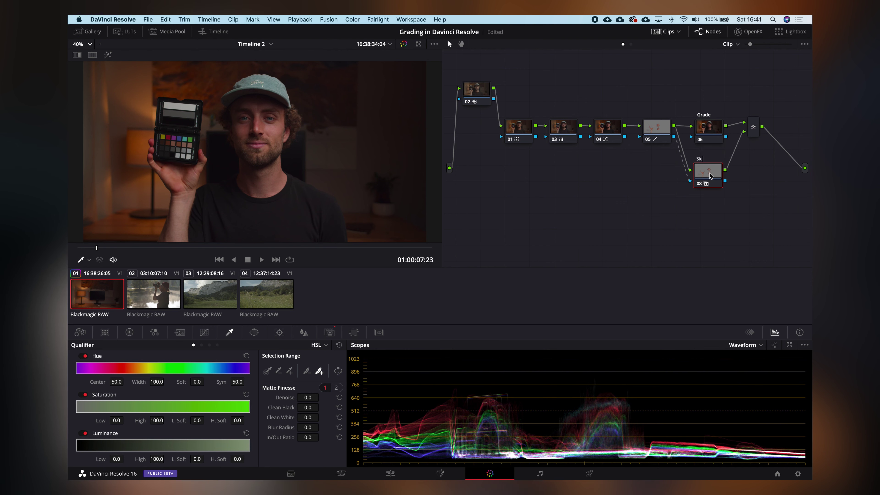
{"action": "type", "text": "n"}
{"action": "key", "text": "Return"}
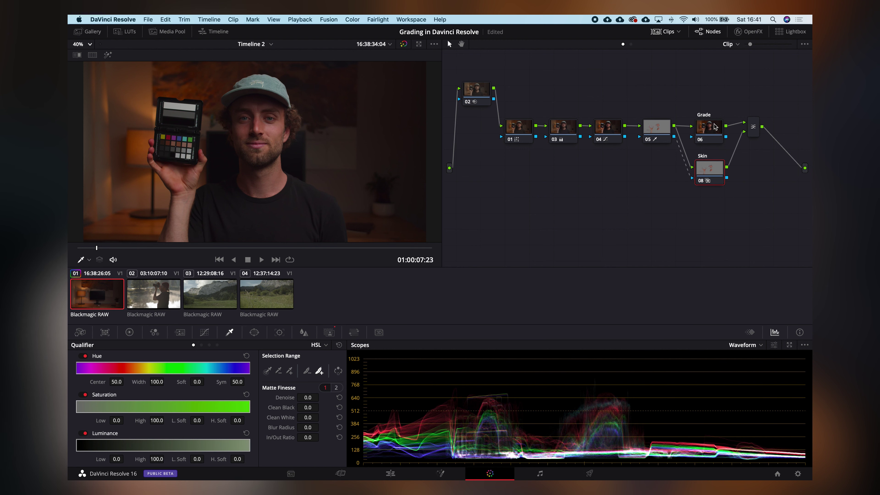
- Try an extreme brightening custom curve on the Grade node and reset the curve
{"action": "left_click", "coordinate": [714, 126]}
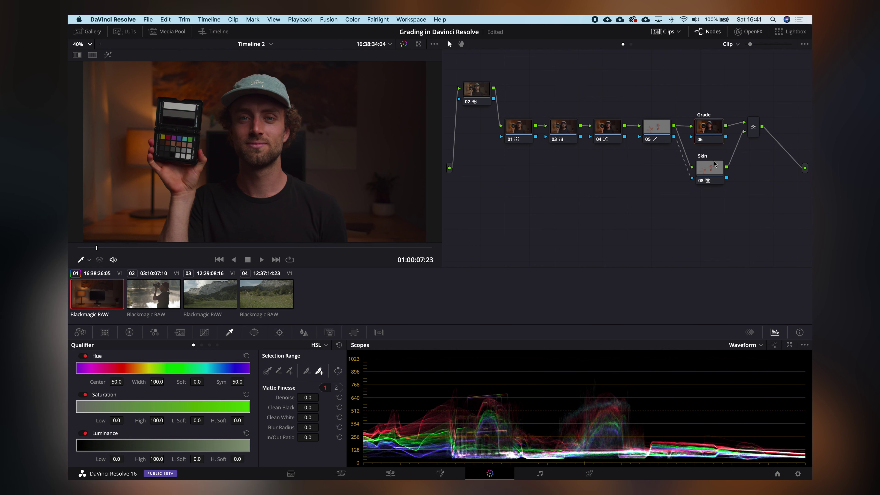
{"action": "left_click", "coordinate": [714, 175]}
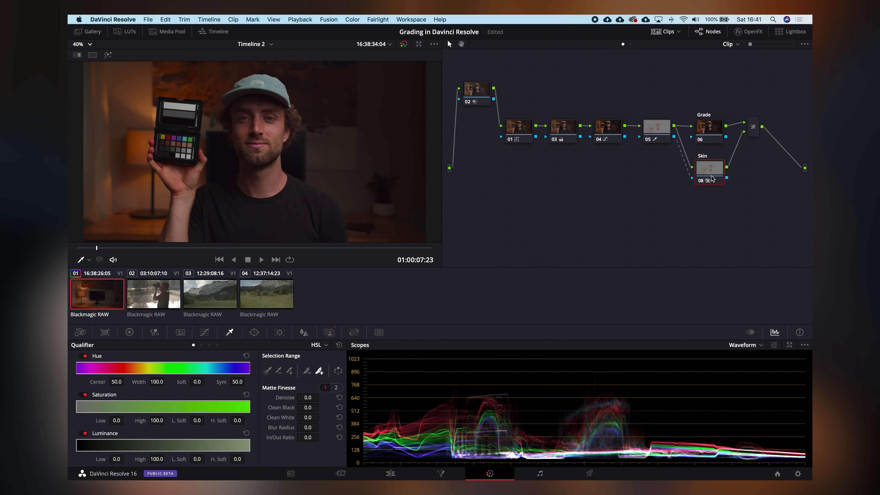
{"action": "left_click", "coordinate": [713, 132]}
{"action": "left_click", "coordinate": [204, 332]}
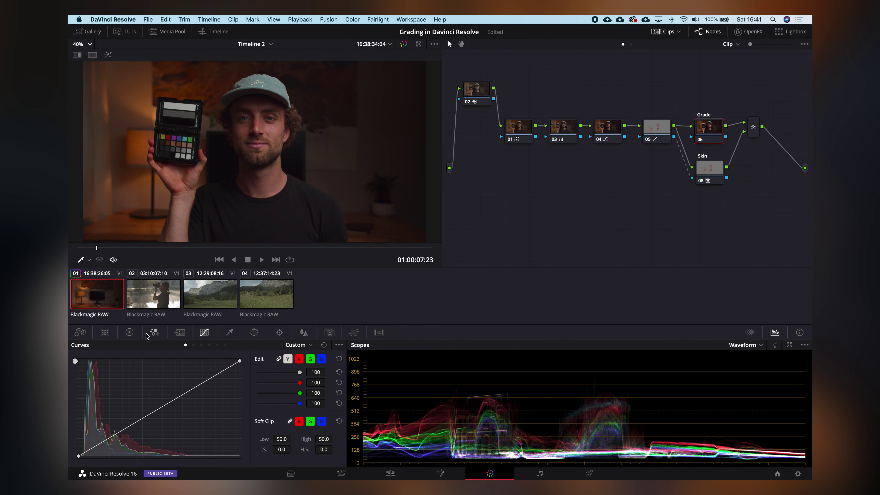
{"action": "left_click_drag", "start_coordinate": [171, 402], "coordinate": [138, 377]}
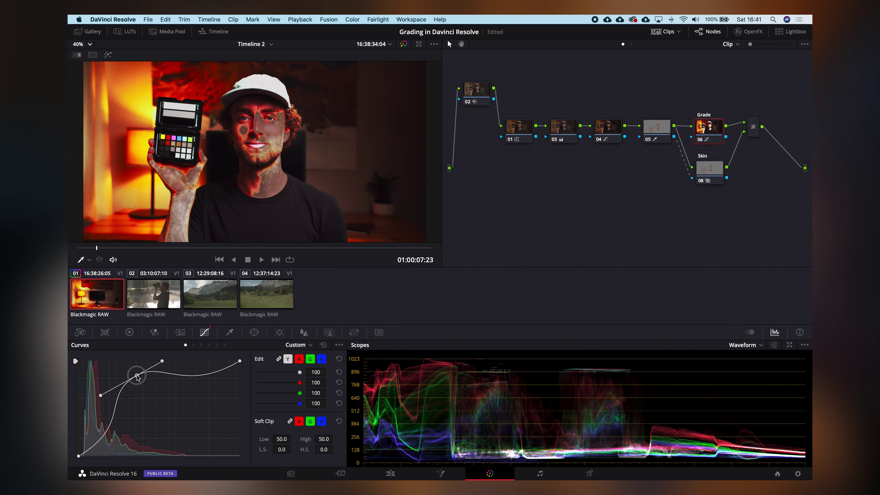
{"action": "left_click", "coordinate": [324, 345]}
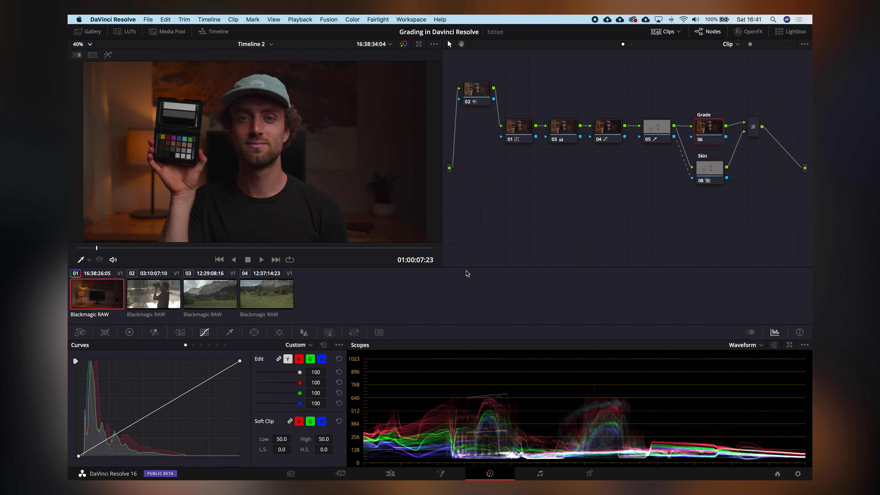
- Warm the Skin node's midtones with the Log color wheels to about R 0.12, G -0.03, B -0.10
{"action": "left_click", "coordinate": [716, 177]}
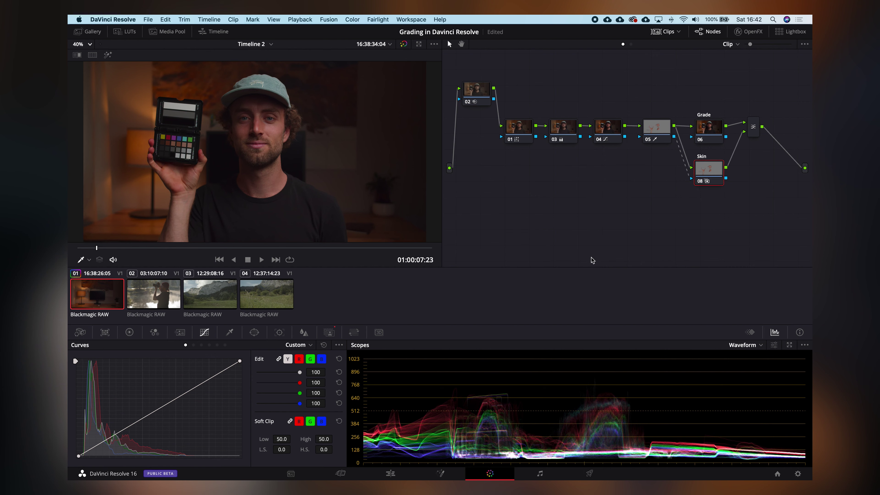
{"action": "left_click", "coordinate": [130, 333]}
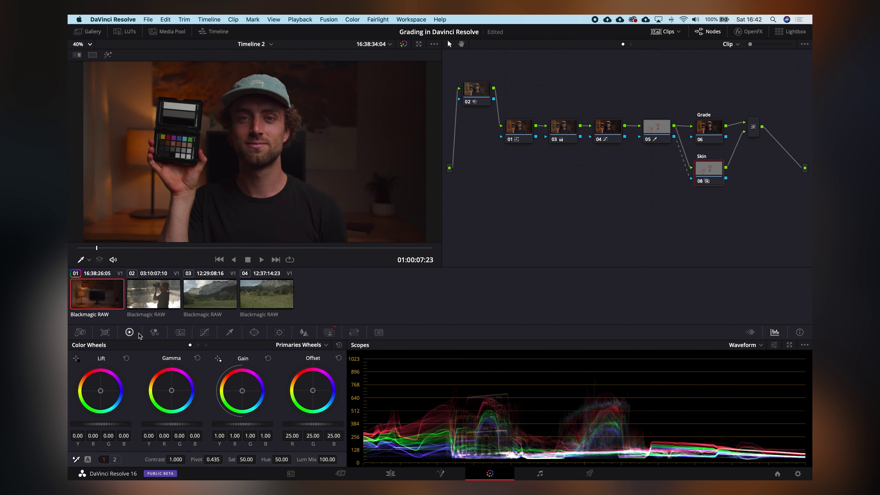
{"action": "left_click", "coordinate": [302, 344]}
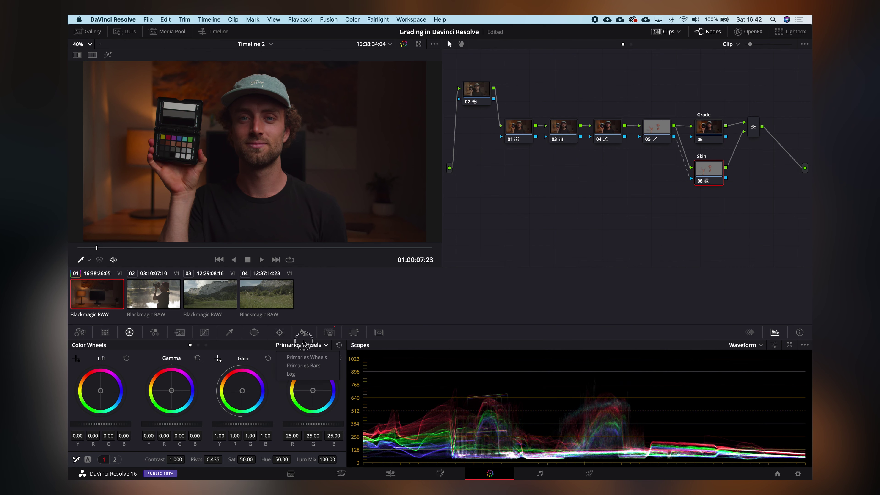
{"action": "left_click", "coordinate": [291, 373]}
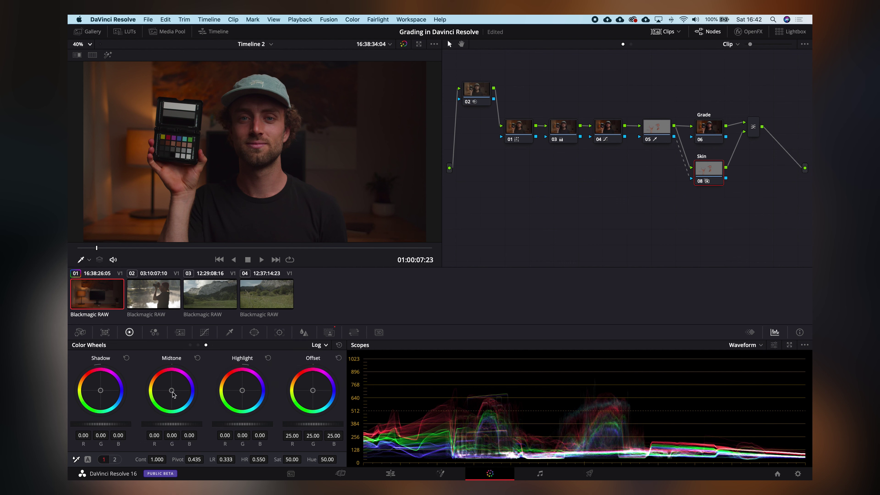
{"action": "left_click_drag", "start_coordinate": [172, 392], "coordinate": [168, 384]}
{"action": "left_click_drag", "start_coordinate": [132, 325], "coordinate": [103, 295]}
- Toggle the Skin node off and on repeatedly to compare the skin with and without the midtone adjustment
{"action": "key", "text": "super+d"}
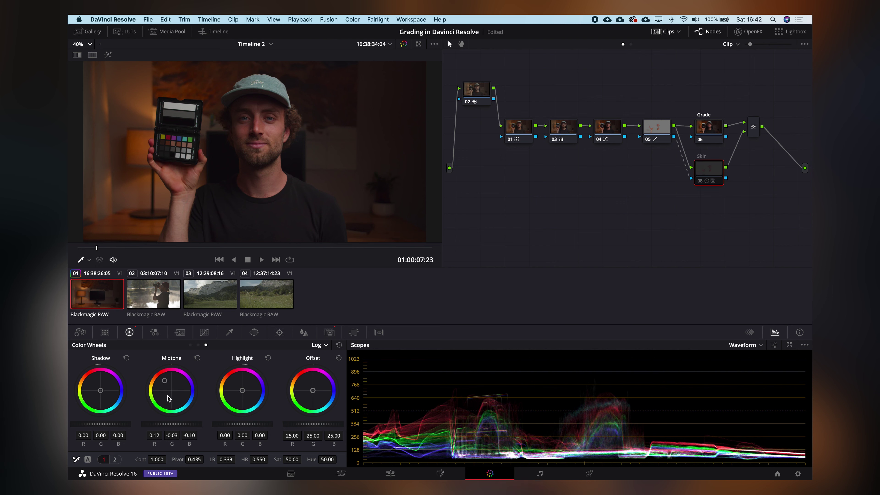
{"action": "key", "text": "super+d"}
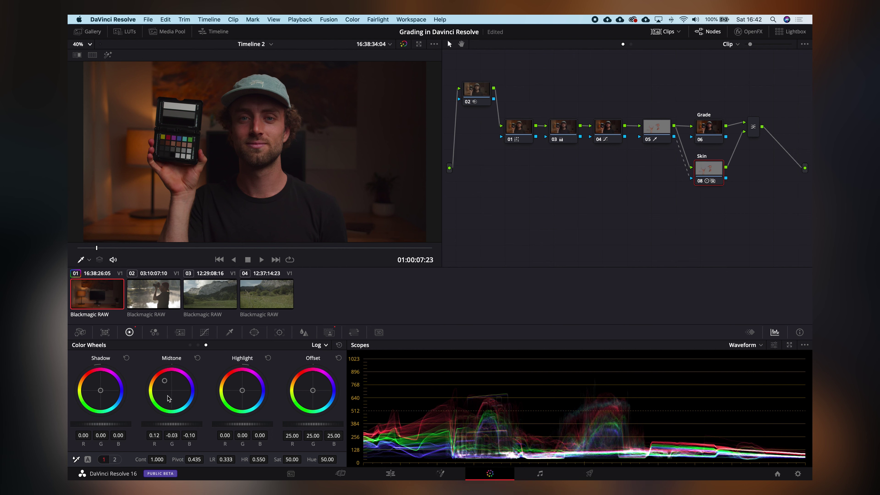
{"action": "key", "text": "super+d"}
{"action": "key", "text": "super+d"}
{"action": "key", "text": "super+d"}
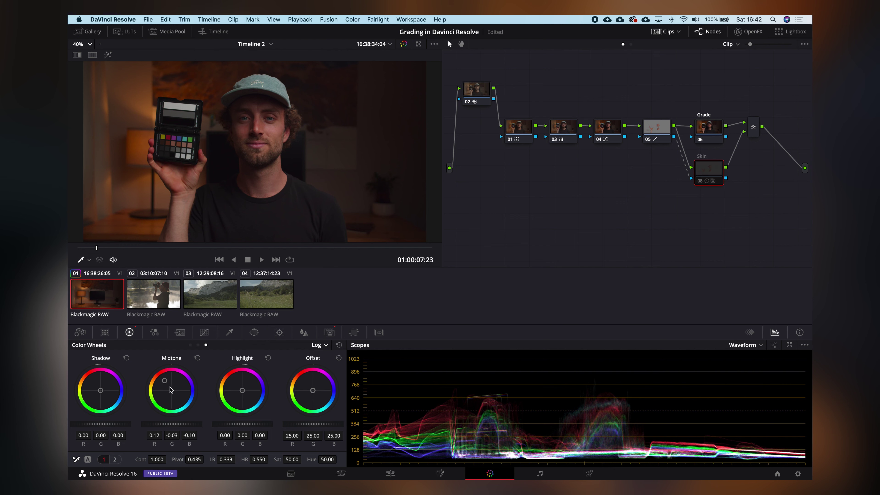
{"action": "key", "text": "super+d"}
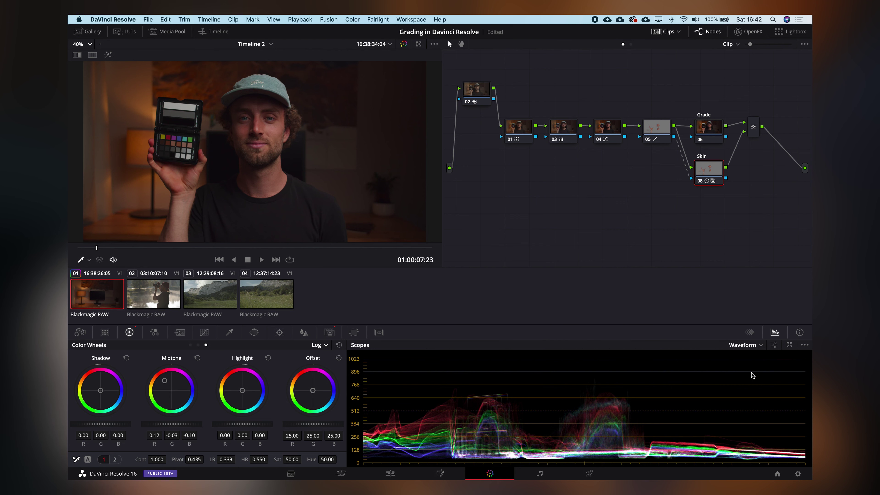
- View the clip's keyframes and clip information, and return to the scopes
{"action": "left_click", "coordinate": [752, 333]}
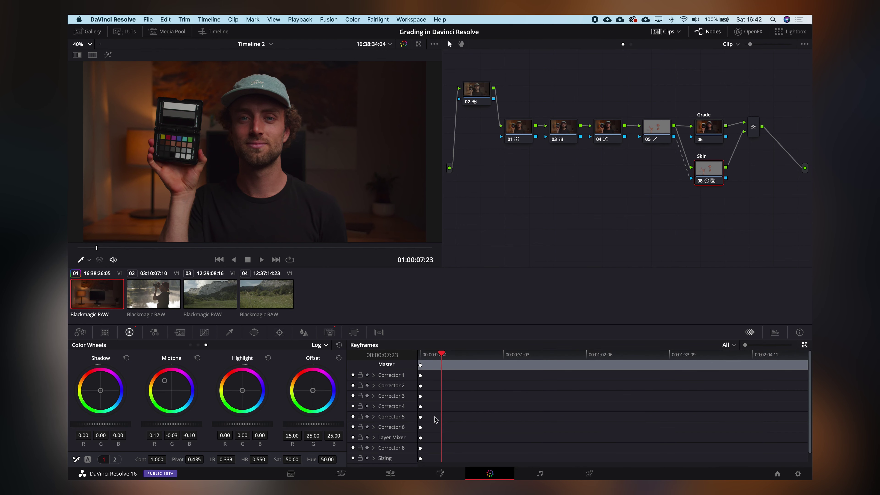
{"action": "left_click", "coordinate": [800, 332]}
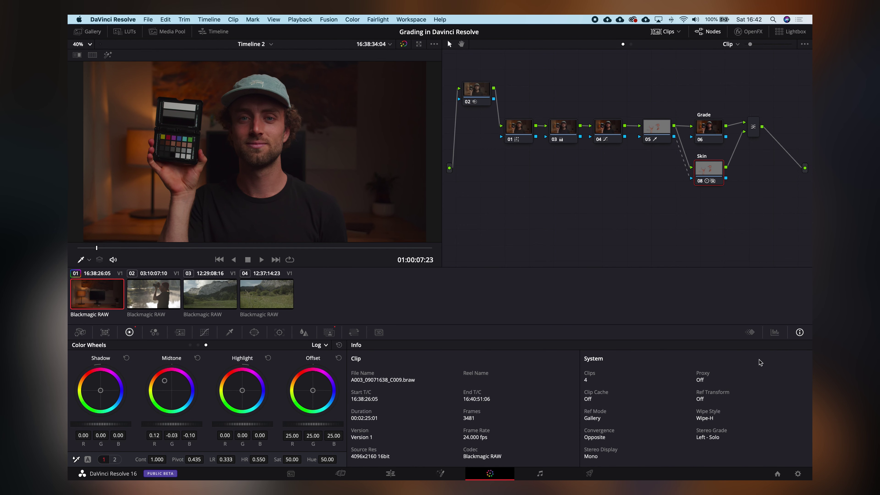
{"action": "left_click", "coordinate": [774, 332]}
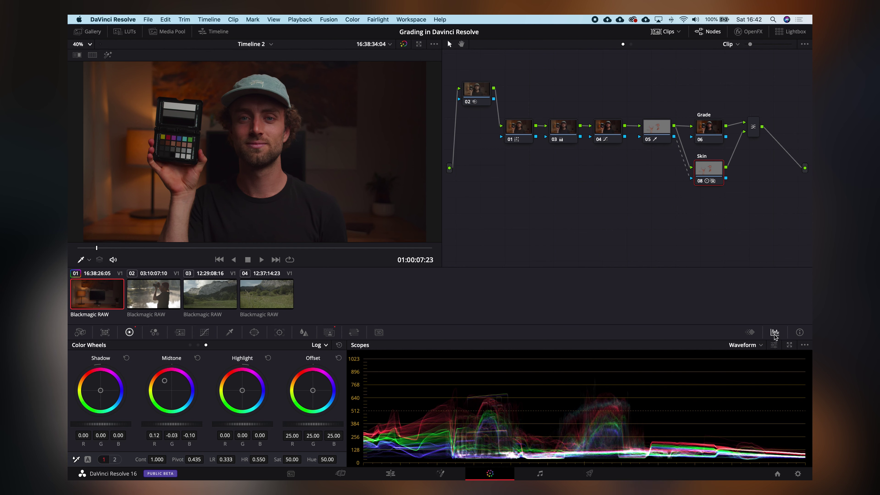
- Switch the scope to Vectorscope and check its display settings for the skin tone indicator
{"action": "left_click", "coordinate": [757, 347]}
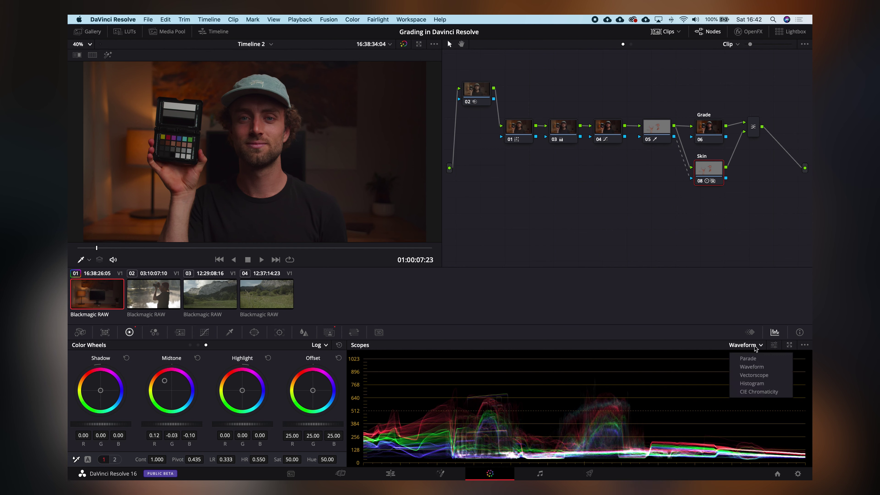
{"action": "left_click", "coordinate": [754, 376]}
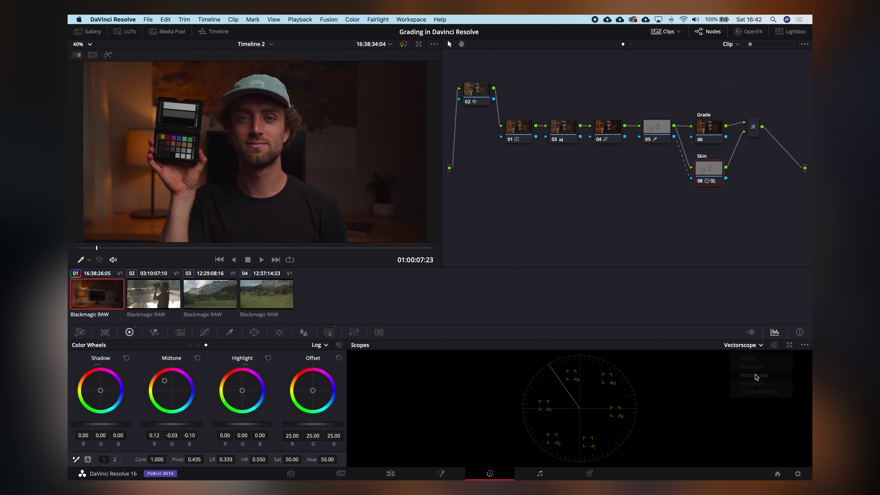
{"action": "left_click", "coordinate": [774, 345]}
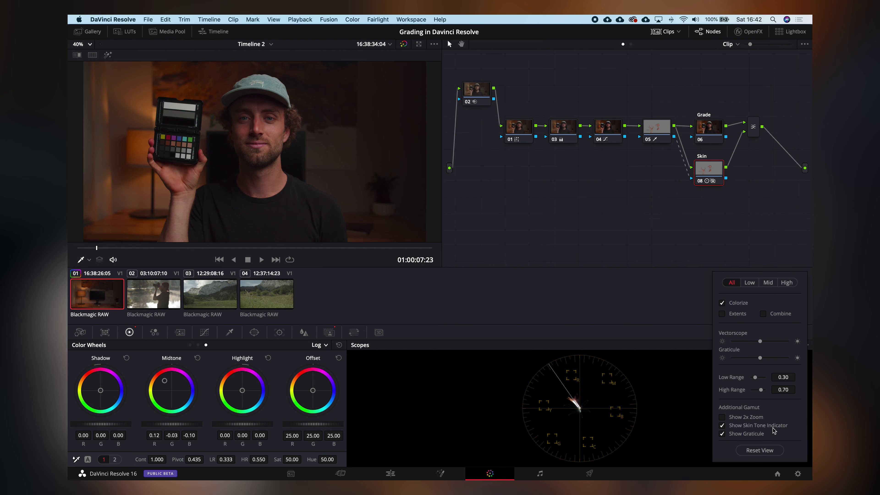
{"action": "left_click", "coordinate": [692, 387]}
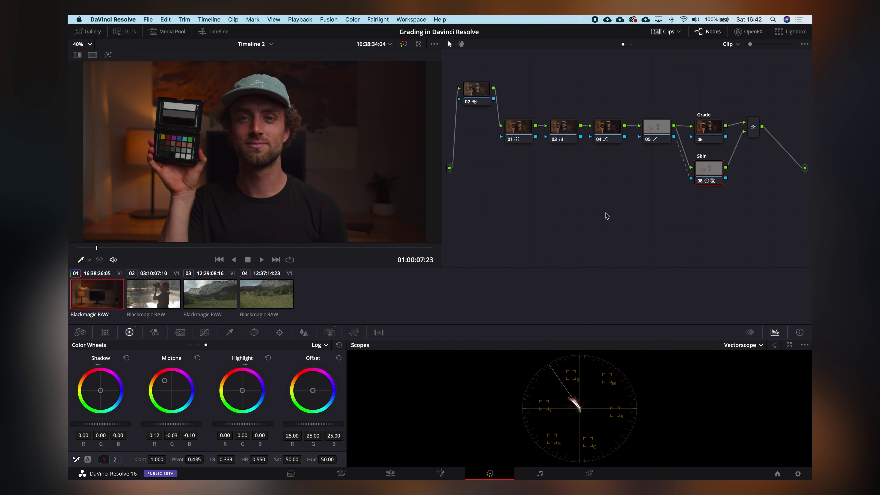
- Add a hard-edged circular window over the face on the Skin node, size about 16.13 and aspect 28.50, and highlight the isolated skin
{"action": "left_click", "coordinate": [255, 333]}
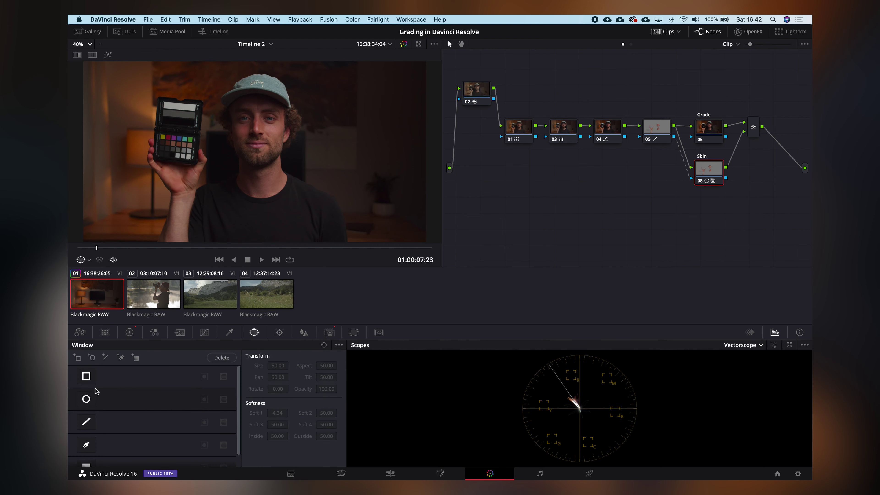
{"action": "left_click", "coordinate": [86, 399]}
{"action": "left_click_drag", "start_coordinate": [204, 153], "coordinate": [237, 151]}
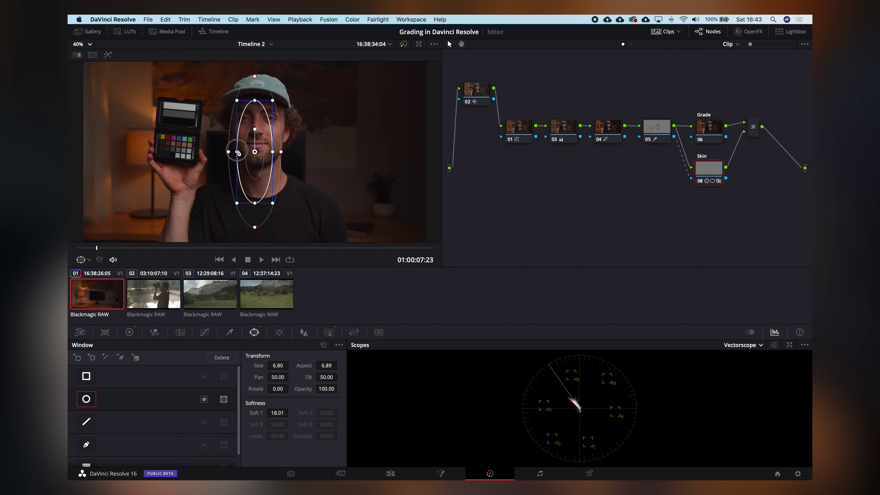
{"action": "left_click_drag", "start_coordinate": [254, 101], "coordinate": [255, 123]}
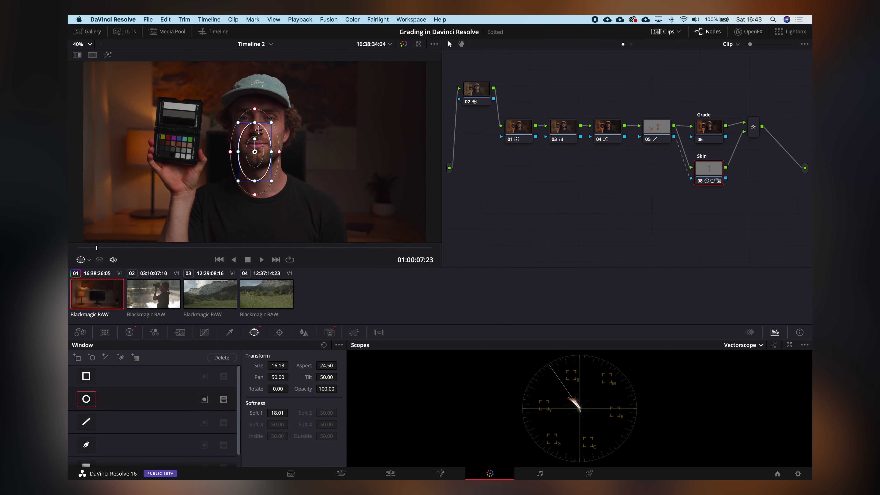
{"action": "left_click_drag", "start_coordinate": [279, 154], "coordinate": [280, 134]}
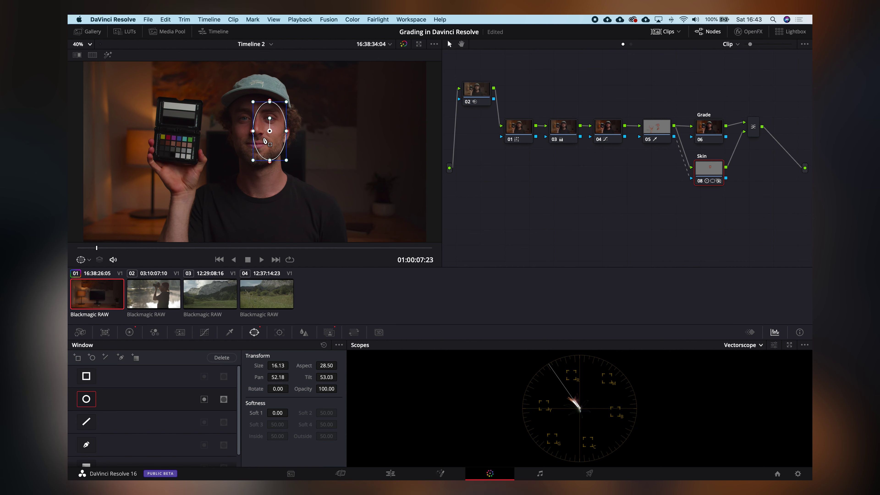
{"action": "key", "text": "shift+h"}
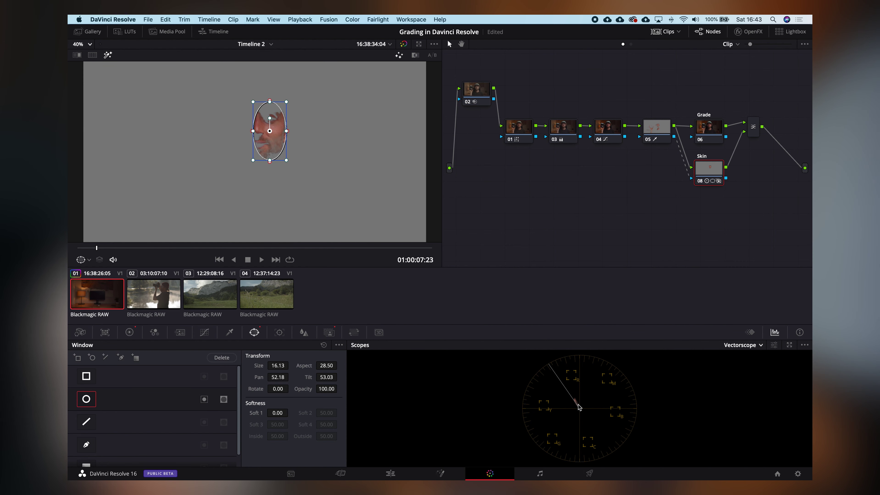